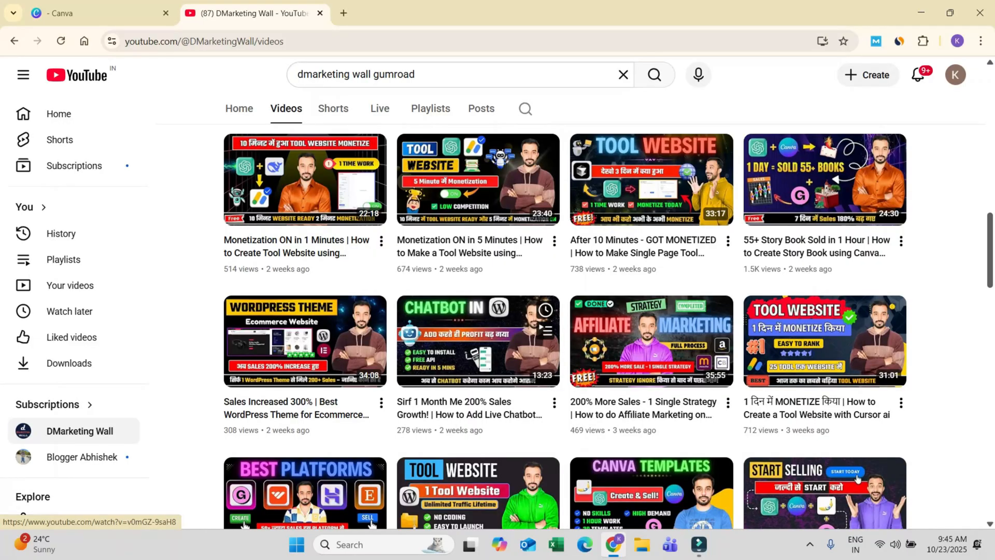
Look through the list of uploaded videos on the DMarketing Wall YouTube channel
scroll(824, 337, "up", 6)
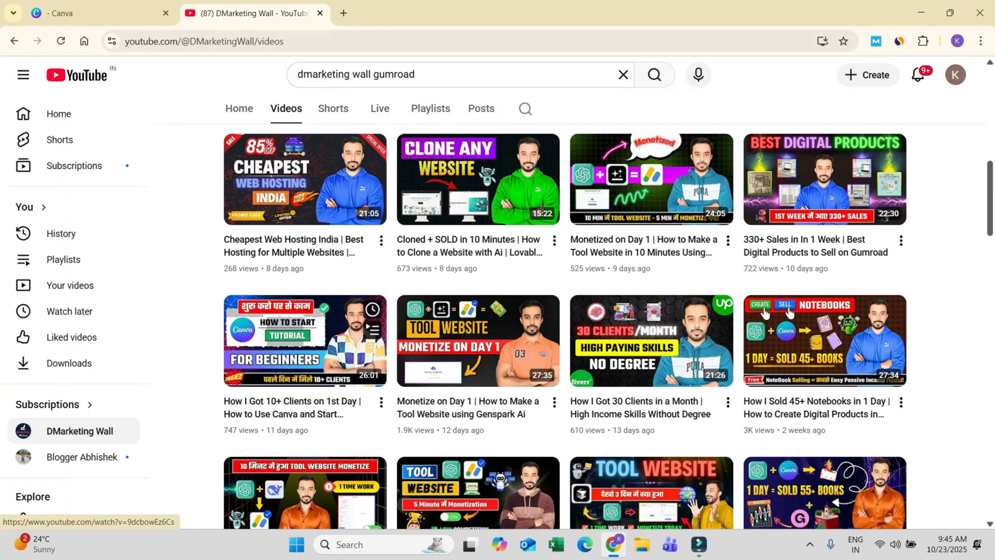
scroll(652, 311, "up", 3)
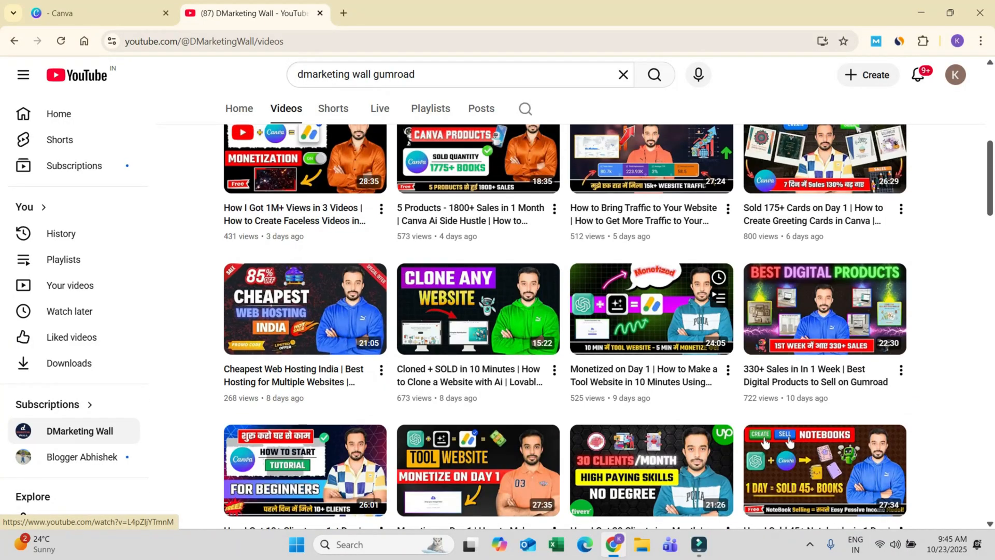
scroll(824, 311, "up", 7)
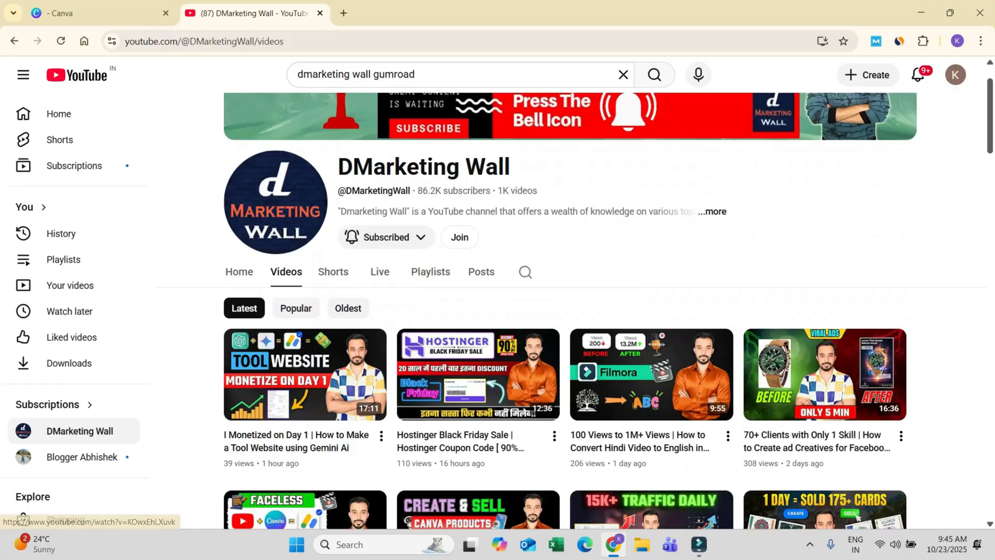
left_click(98, 12)
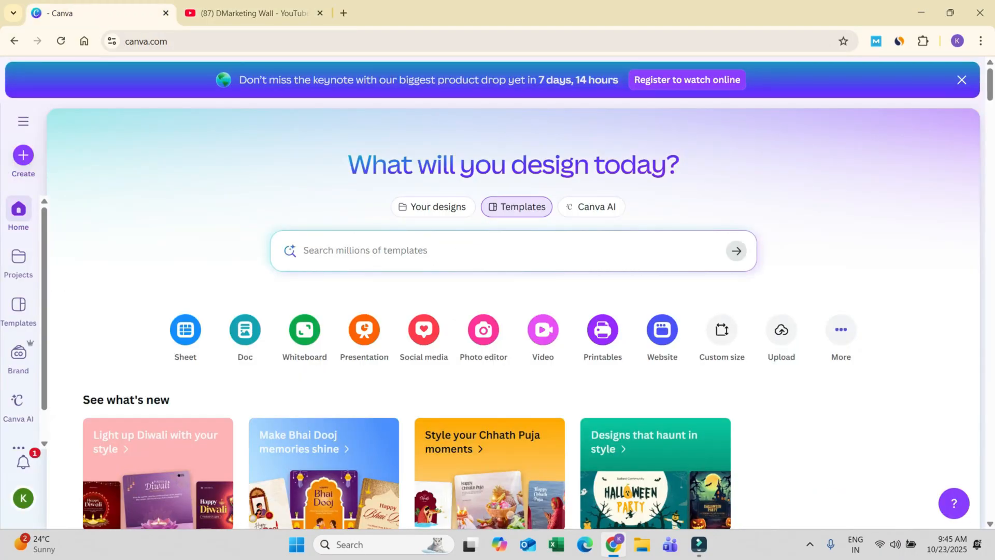
left_click(249, 12)
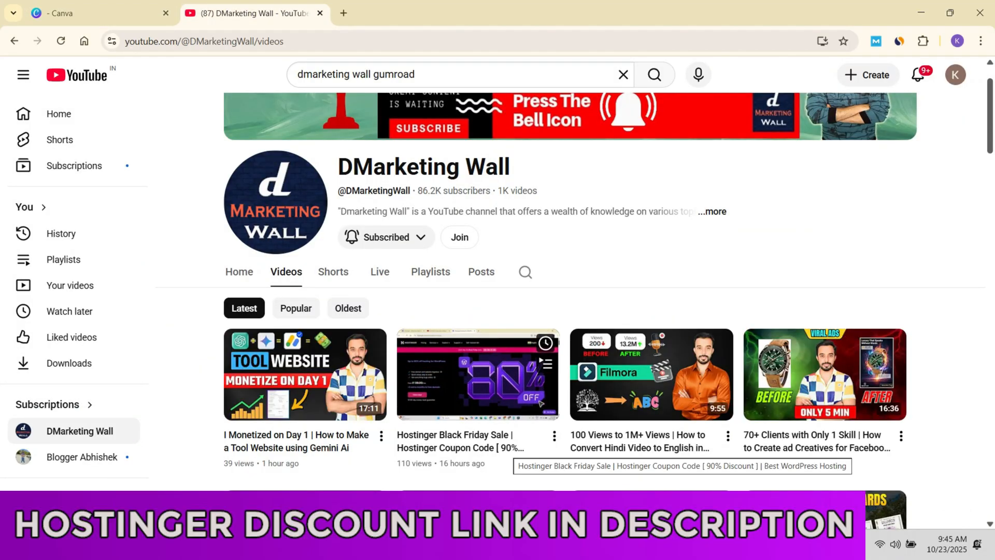
scroll(541, 409, "down", 3)
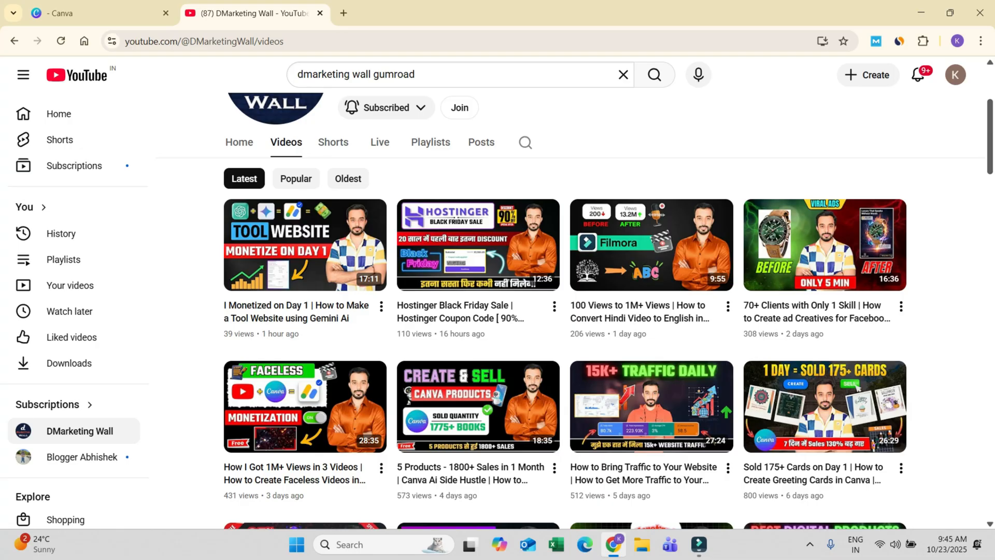
scroll(570, 311, "down", 5)
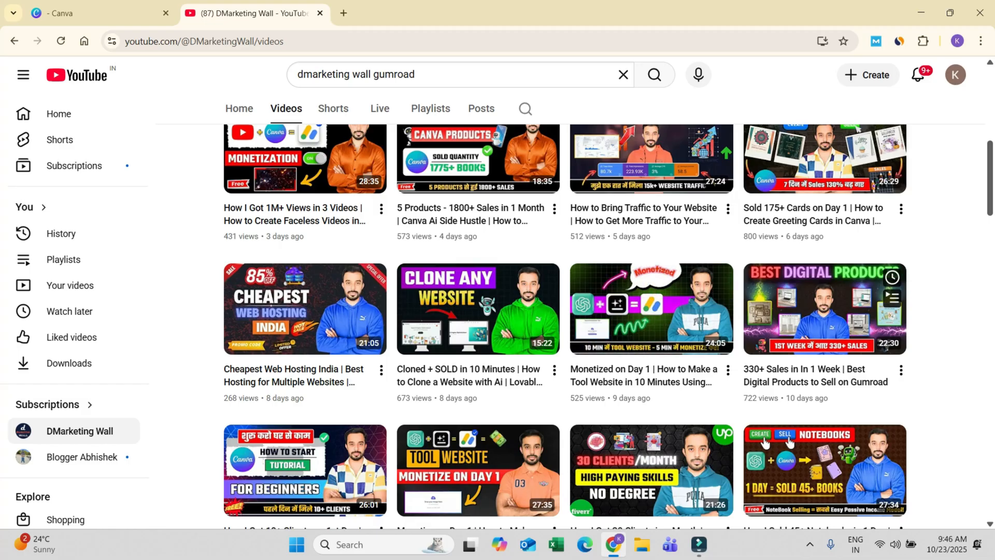
mouse_move(825, 309)
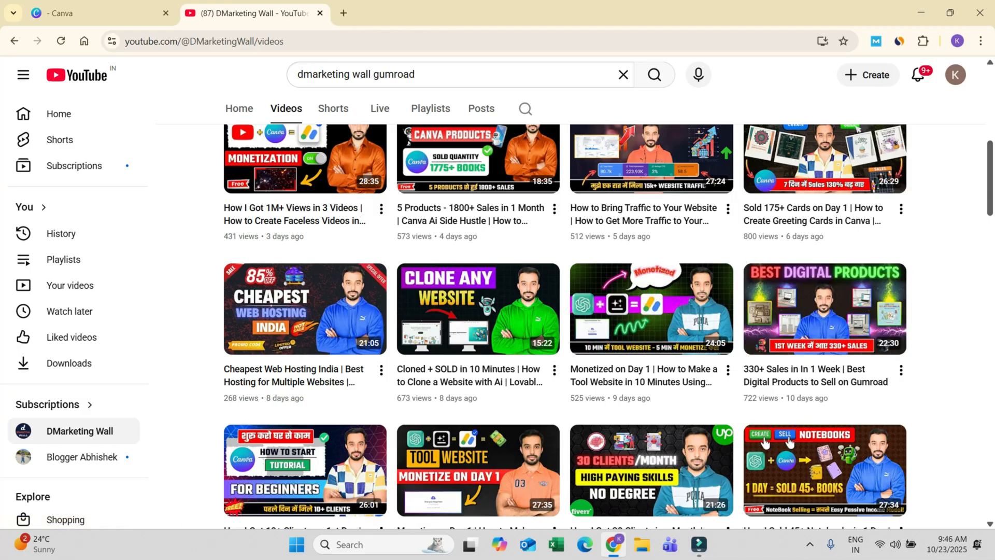
Switch to Canva and create a new blank design with a custom size of 800 × 800 px
left_click(102, 13)
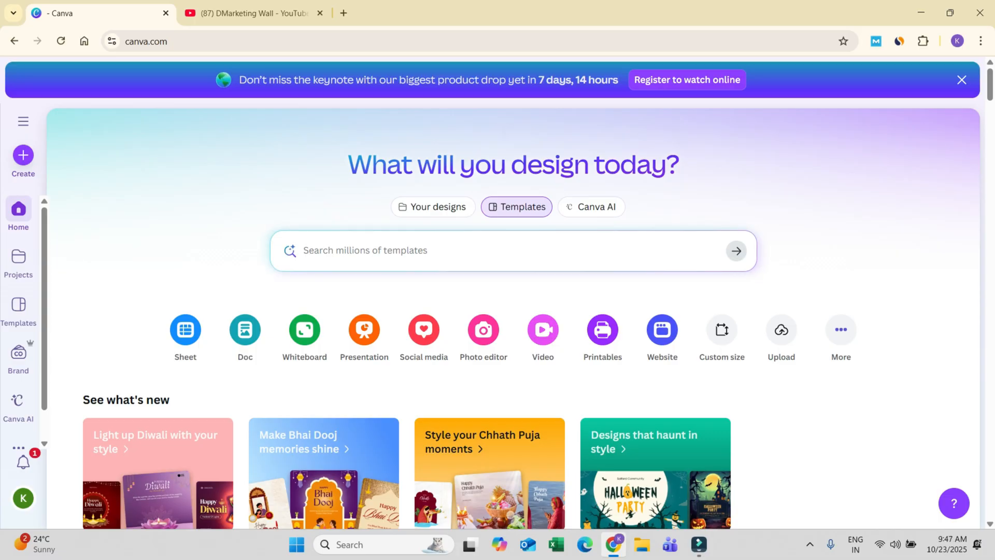
left_click(722, 330)
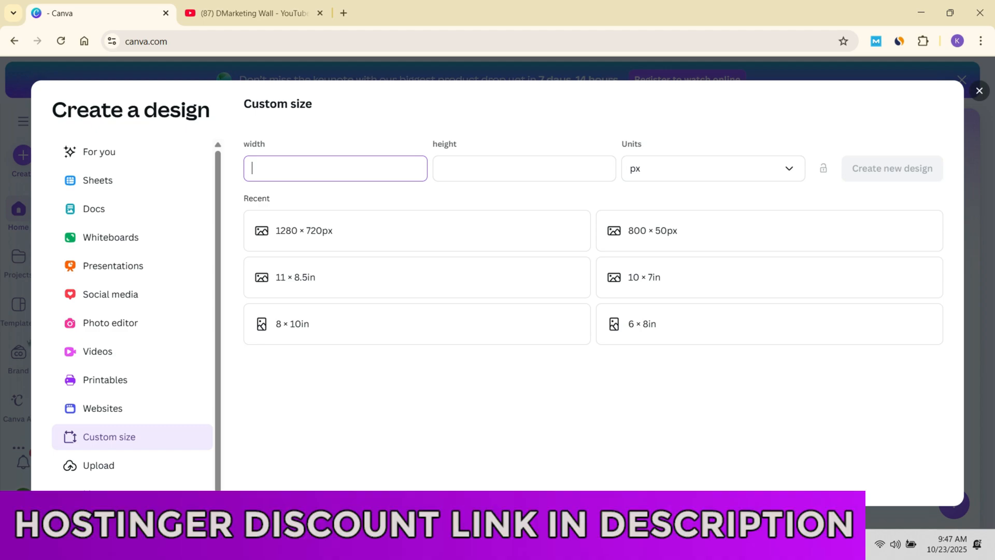
type("800")
key("Tab")
type("8")
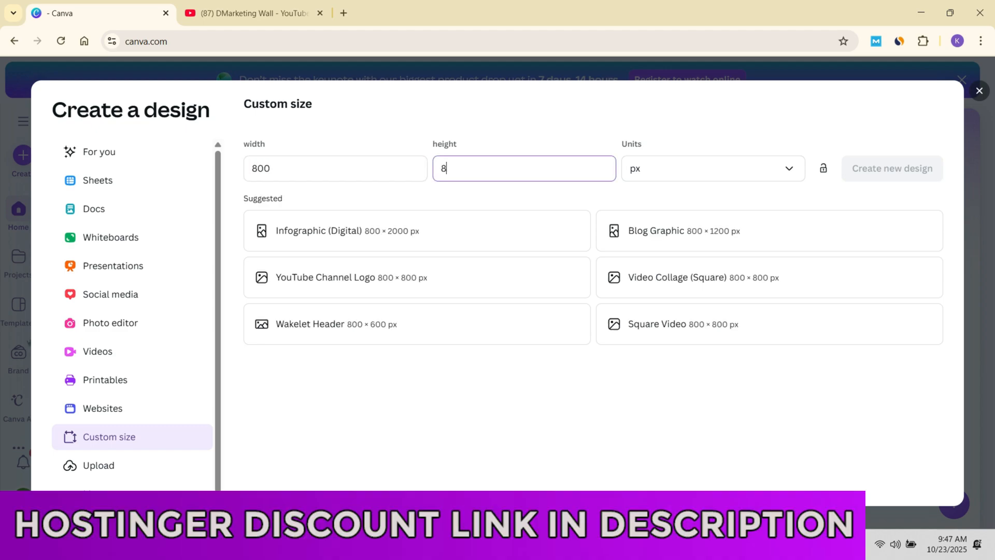
type("00")
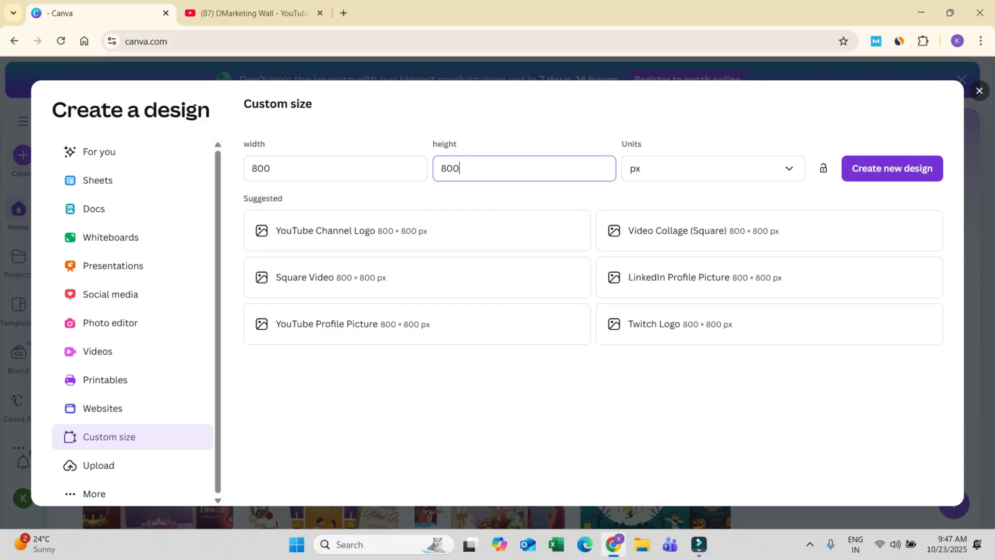
key("Return")
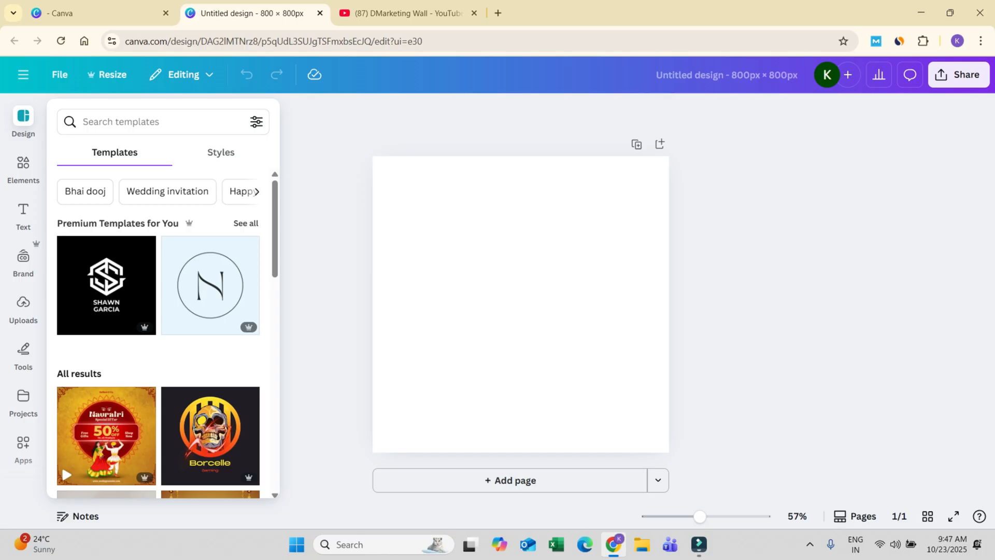
Search the design templates for "facebook post"
scroll(210, 331, "down", 10)
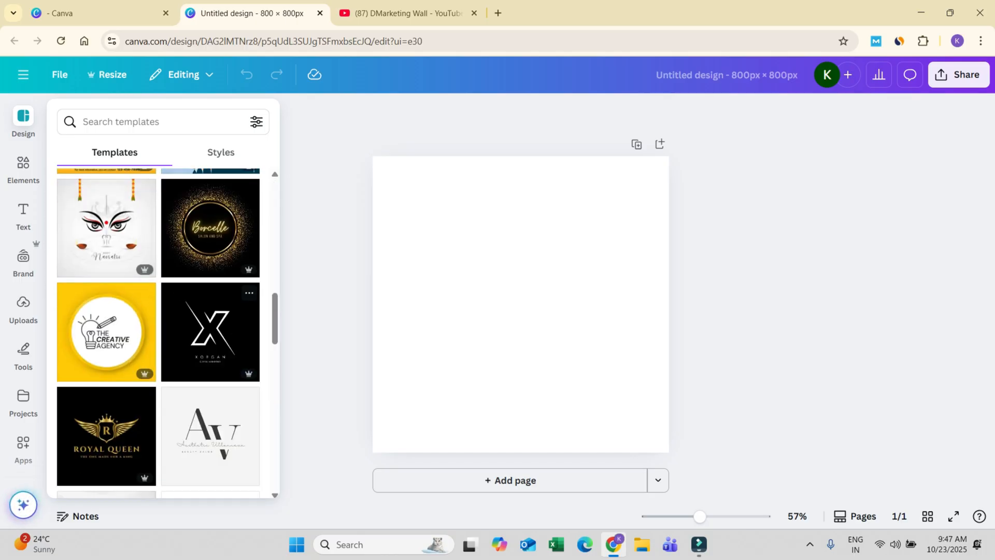
scroll(210, 332, "down", 5)
scroll(210, 332, "down", 3)
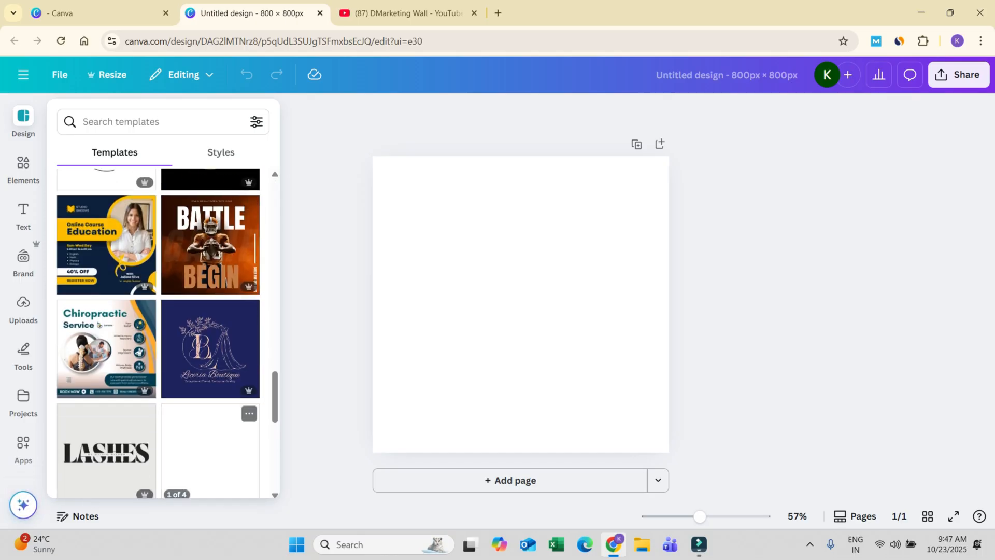
left_click(156, 122)
type("fac")
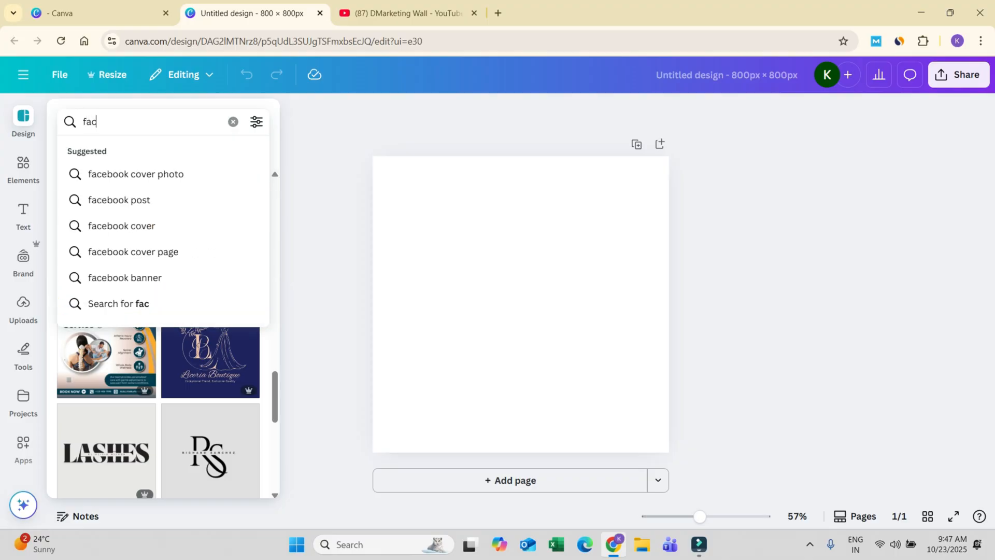
type("e")
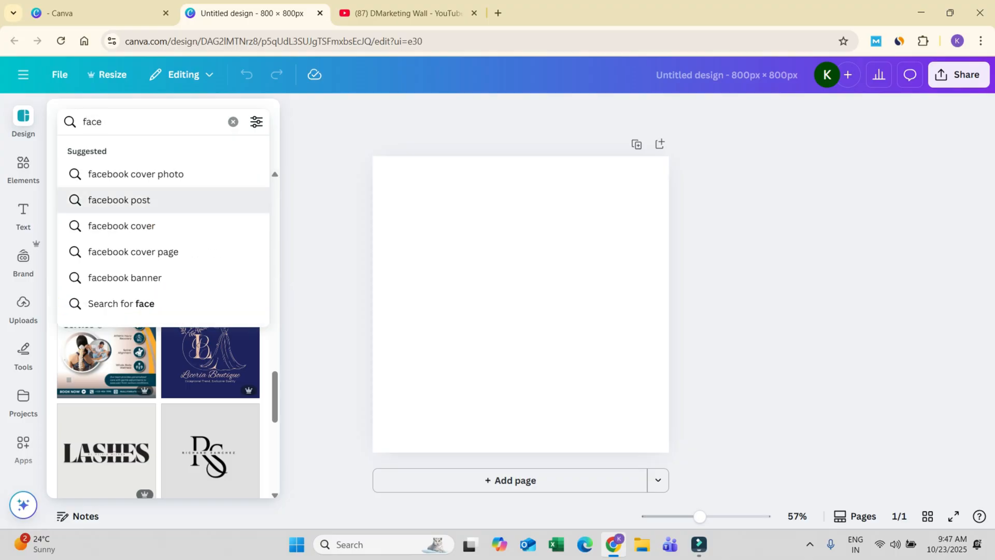
left_click(119, 199)
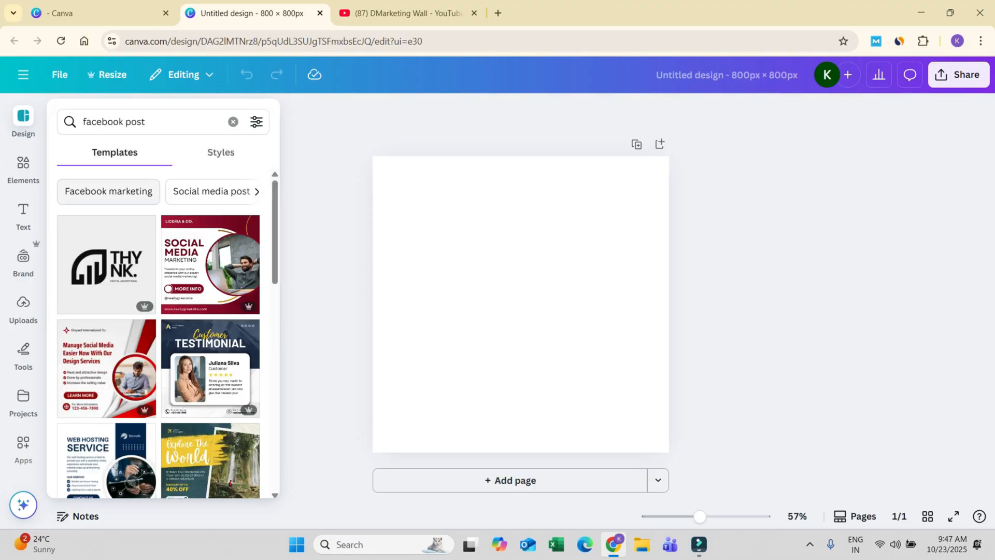
Apply the blue and white "Welding Services" template to the blank page
scroll(210, 331, "down", 5)
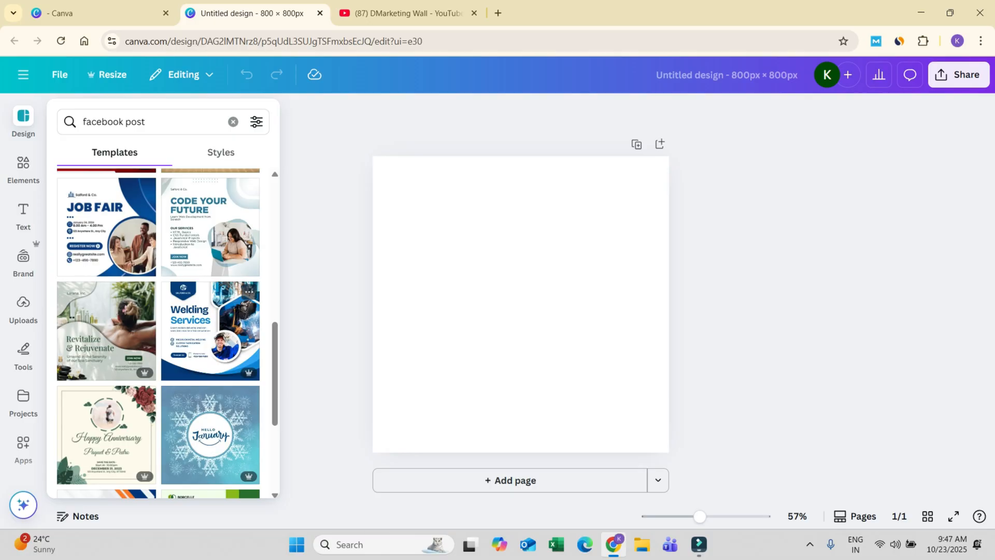
left_click(210, 327)
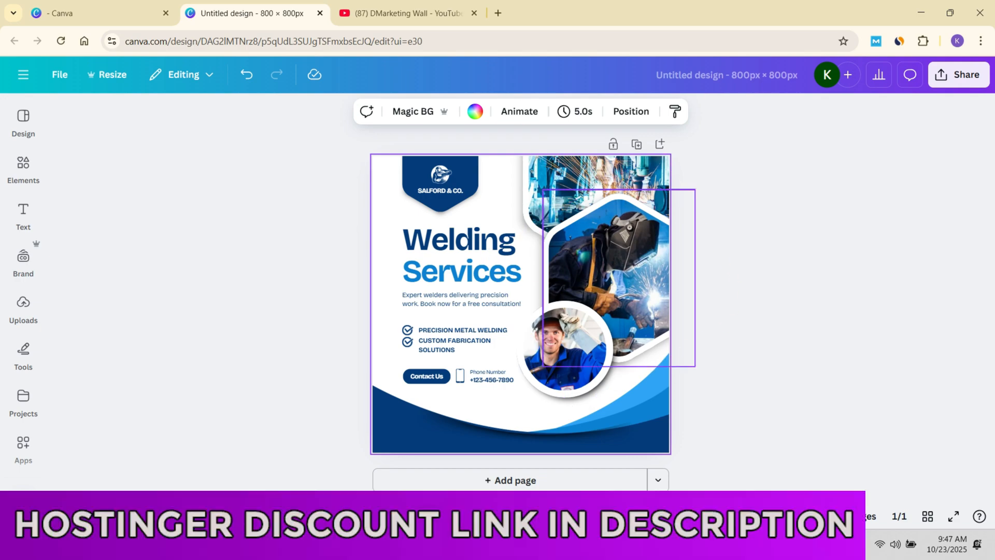
left_click(618, 265)
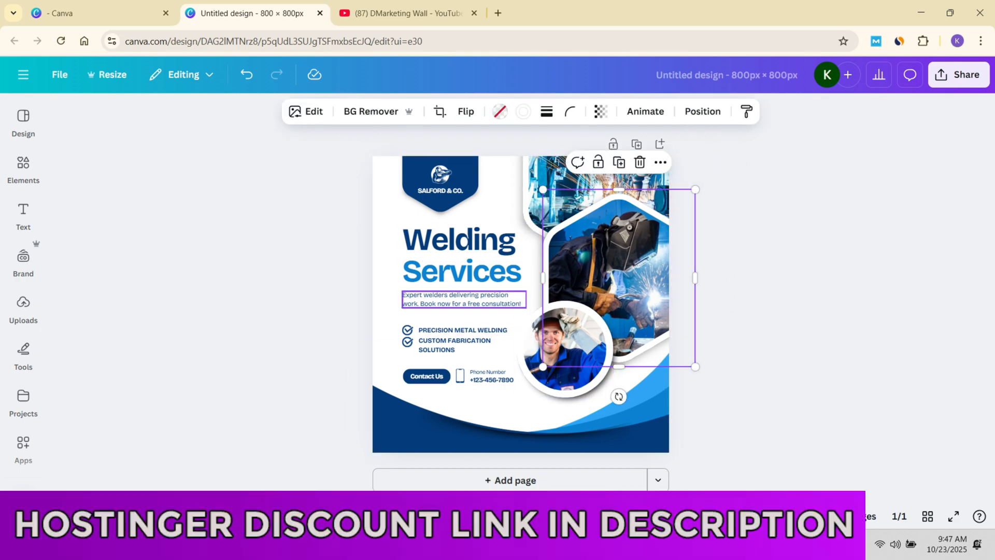
left_click(462, 299)
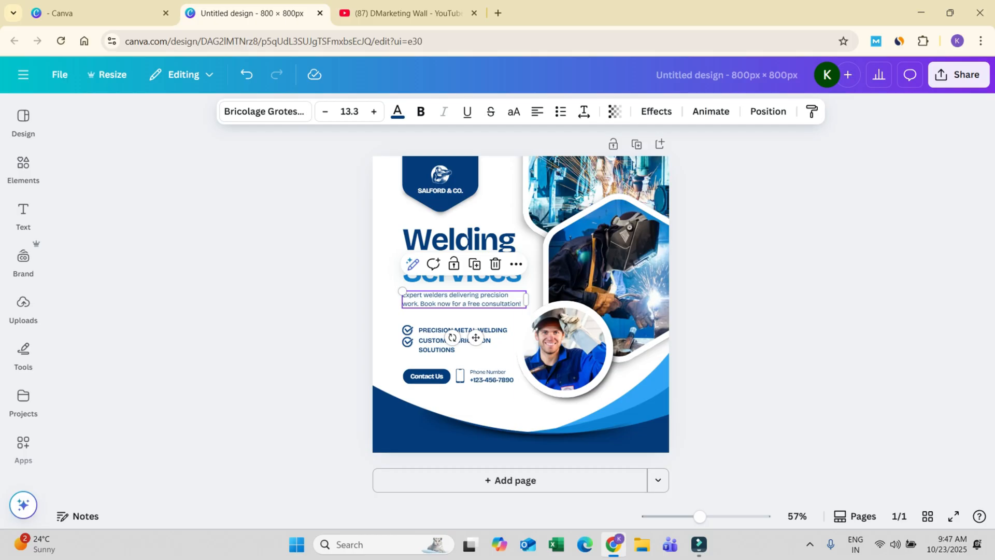
key("Escape")
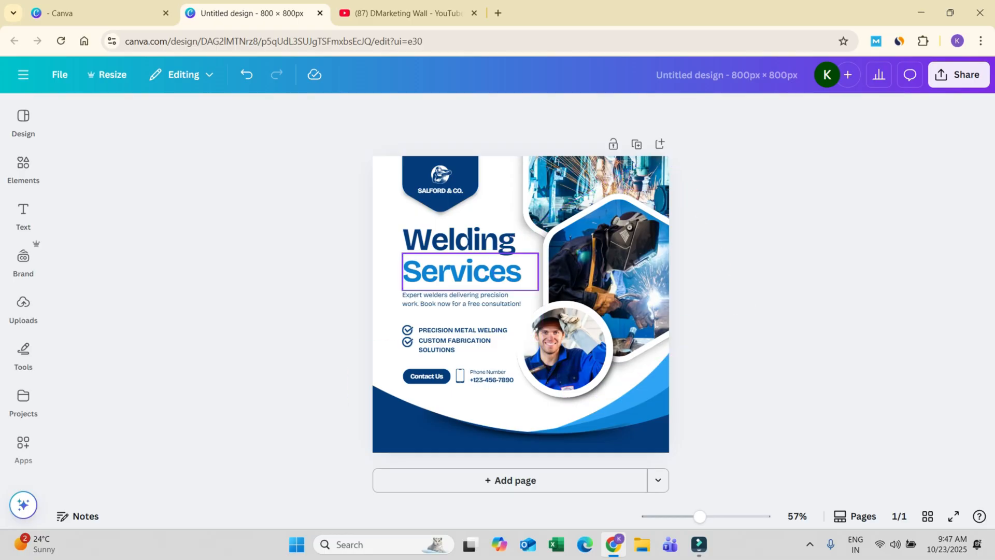
Replace the heading word "Welding" with "Hosting", leaving the "Services" line below it as is
left_click(463, 271)
left_click(461, 240)
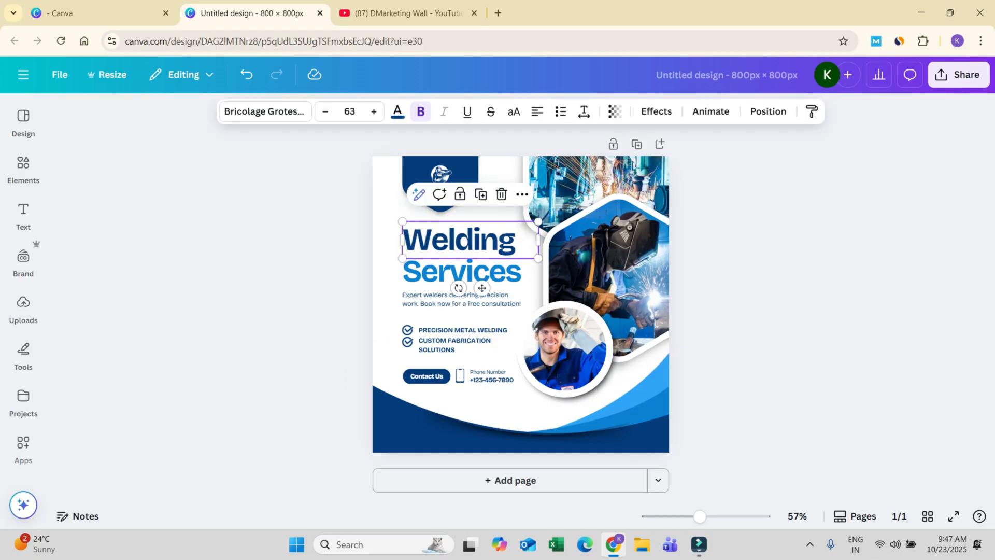
key("Return")
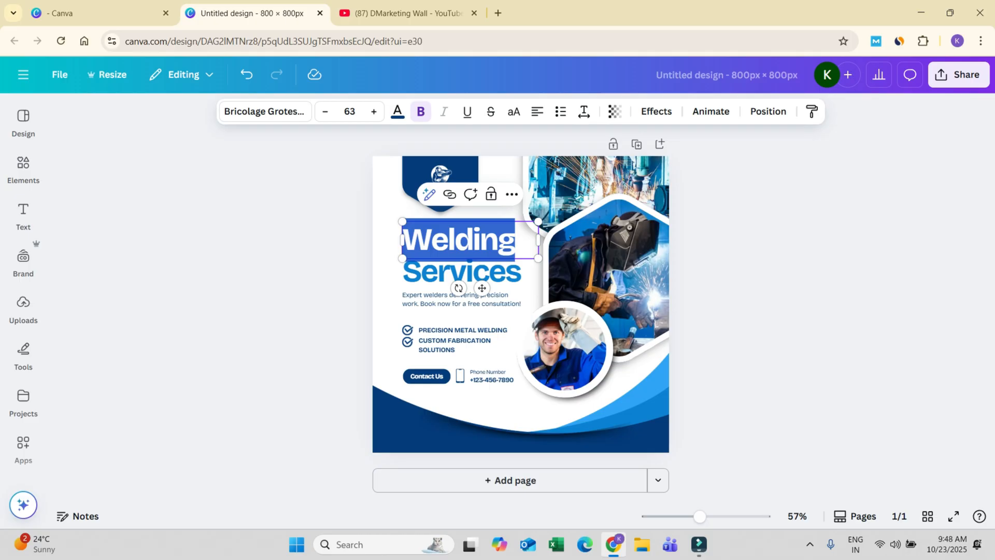
type("Hosting")
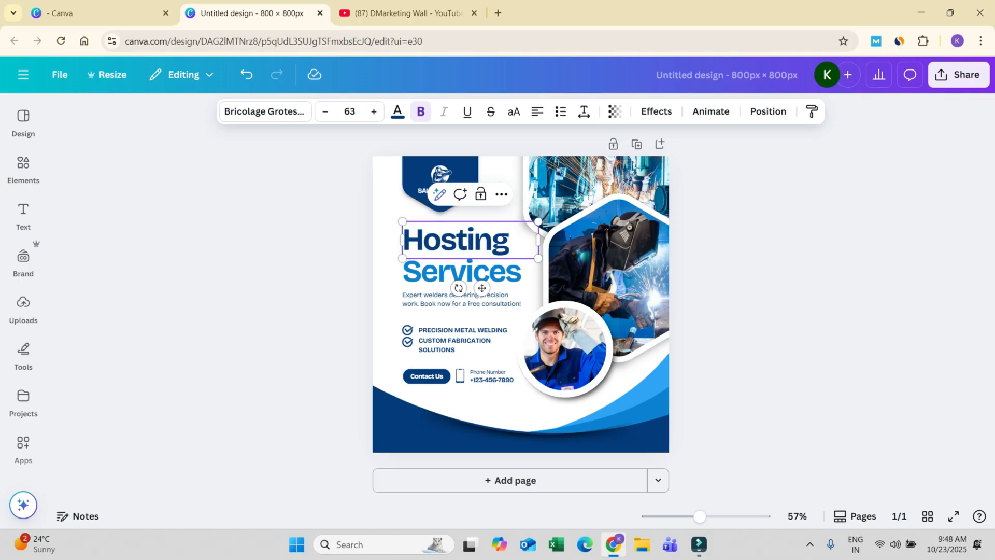
left_click(470, 272)
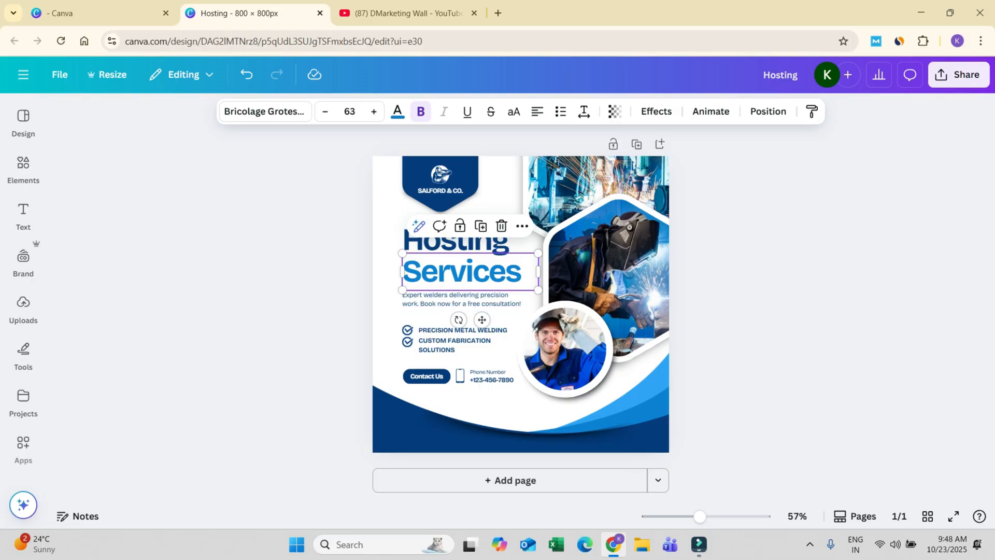
double_click(471, 271)
left_click(741, 291)
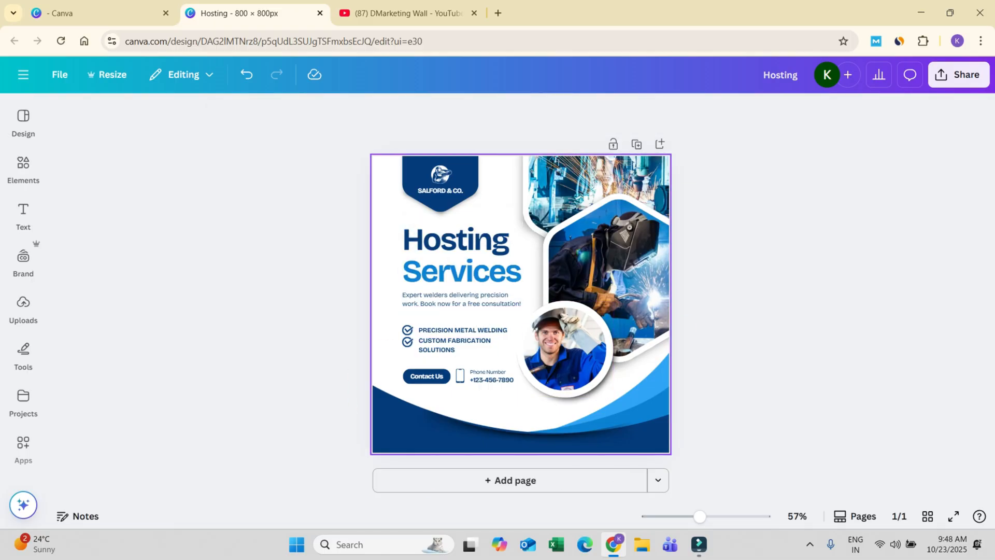
left_click(464, 300)
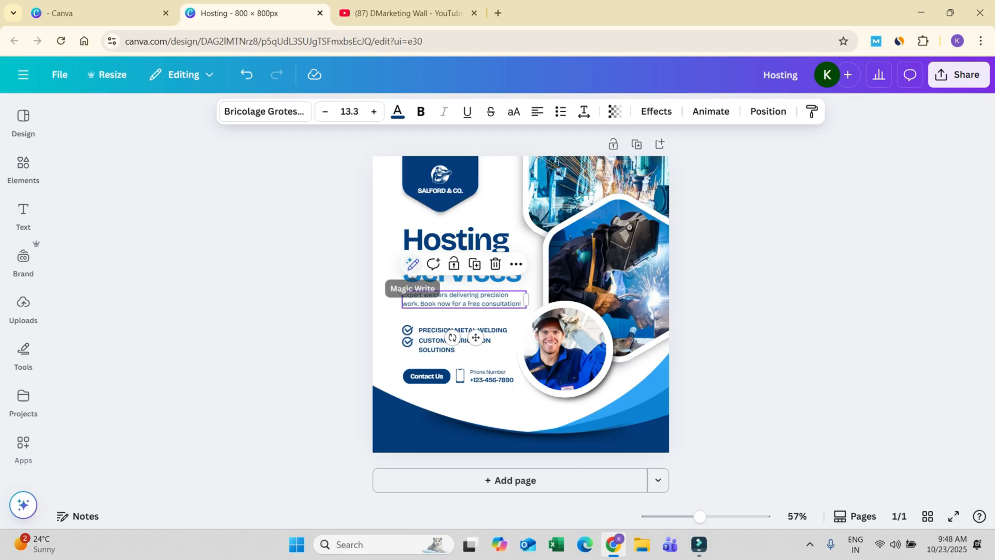
left_click(412, 264)
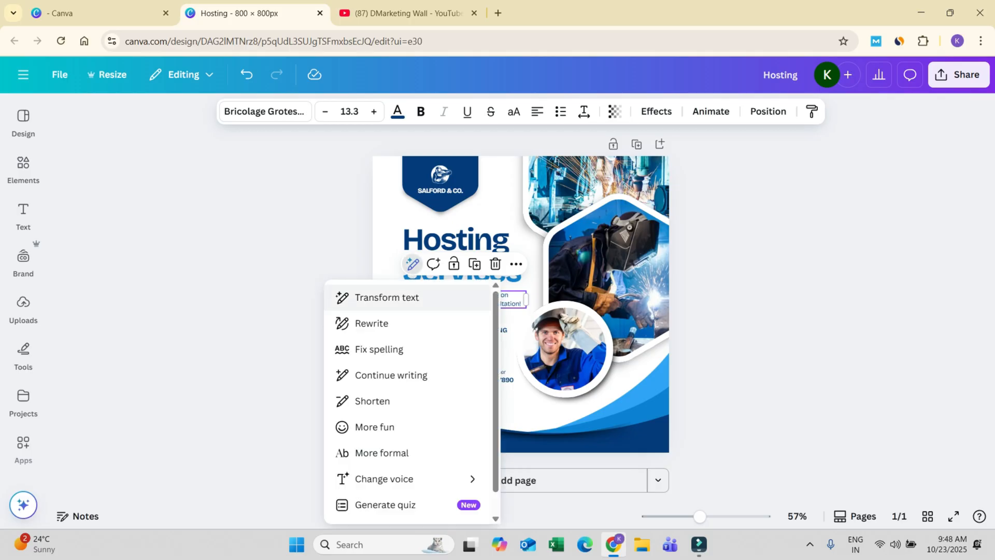
double_click(512, 300)
left_click(736, 332)
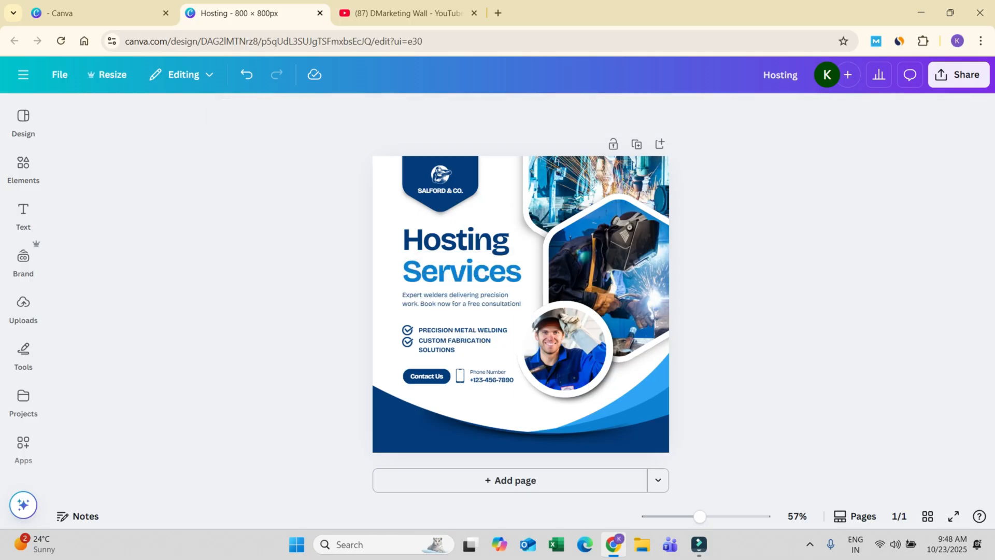
Replace the description text under the heading with "Get Best Web Hosting"
left_click(508, 299)
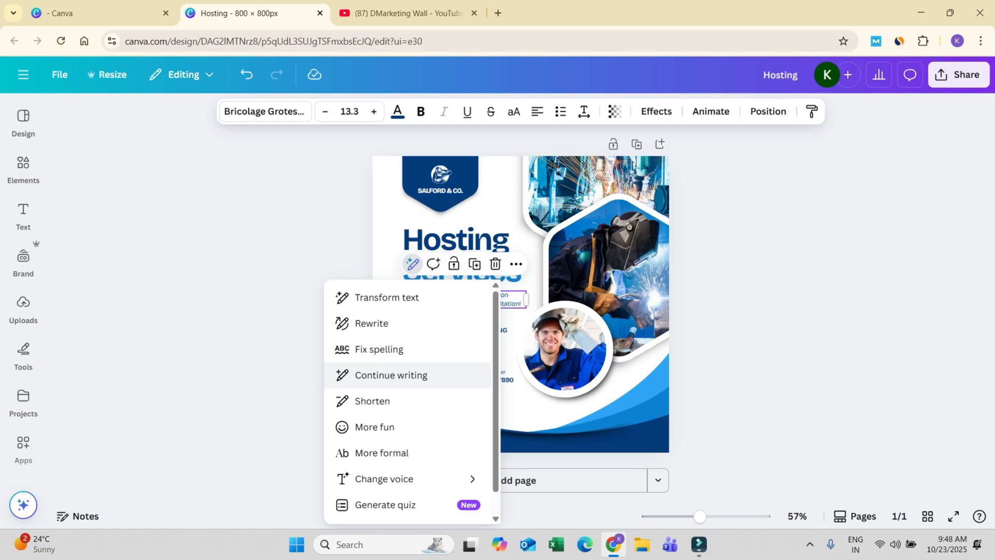
left_click(511, 299)
left_click(508, 299)
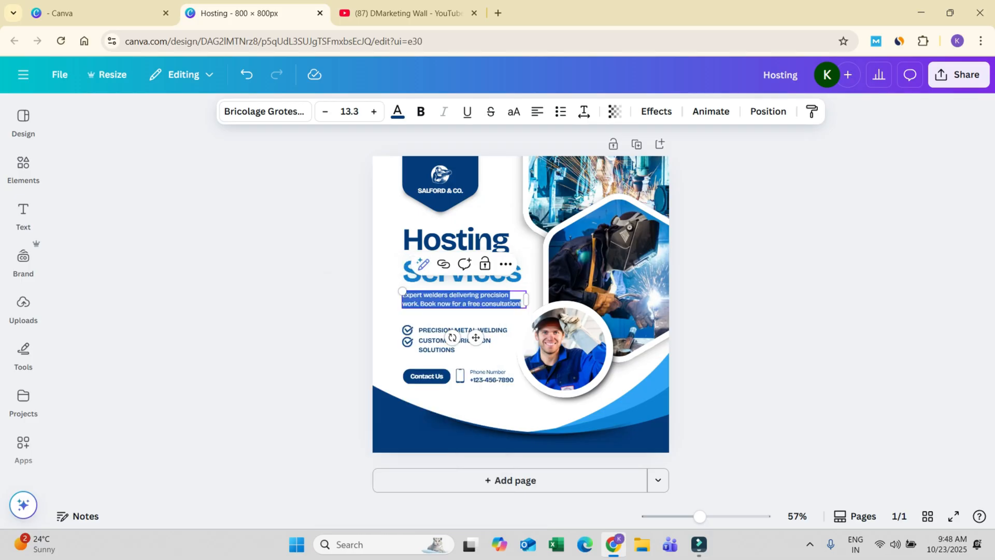
type("Get")
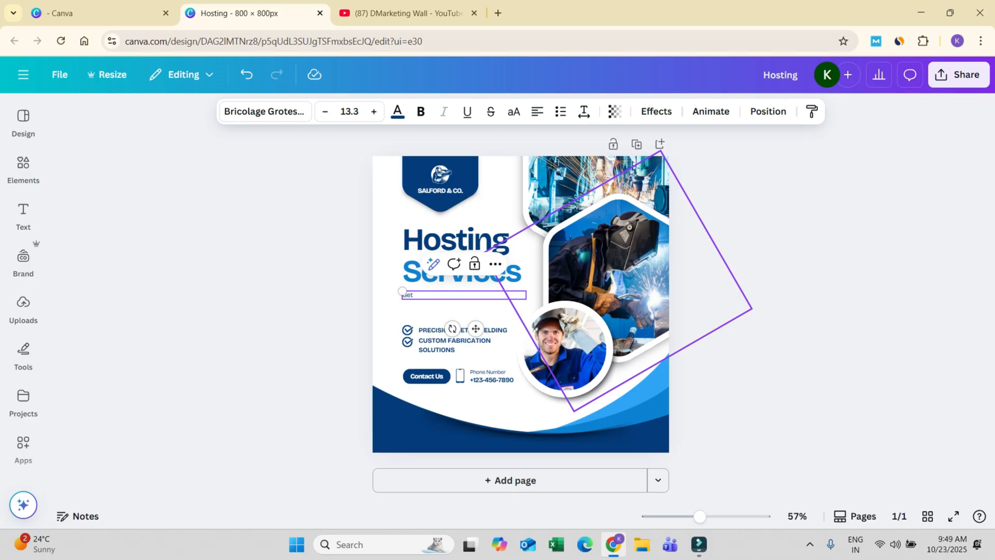
type(" Best Web Hosting")
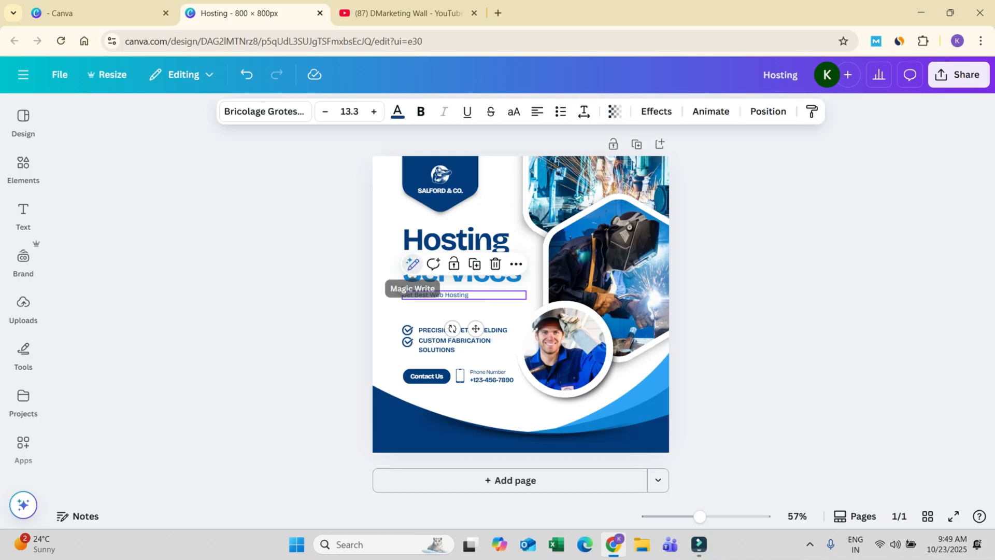
Extend the "Get Best Web Hosting" description with Magic Write's Continue writing option and insert the generated text
left_click(412, 265)
left_click(358, 374)
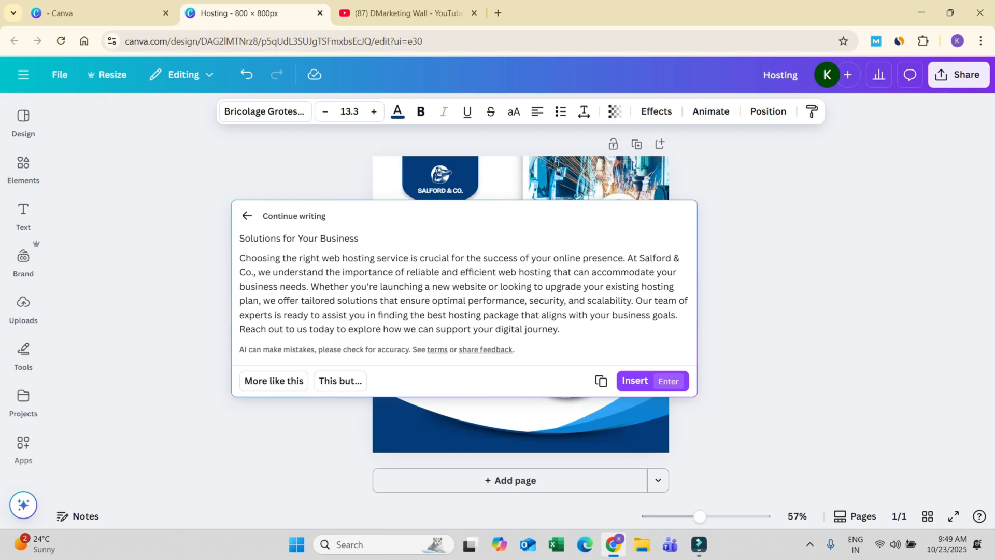
key("Return")
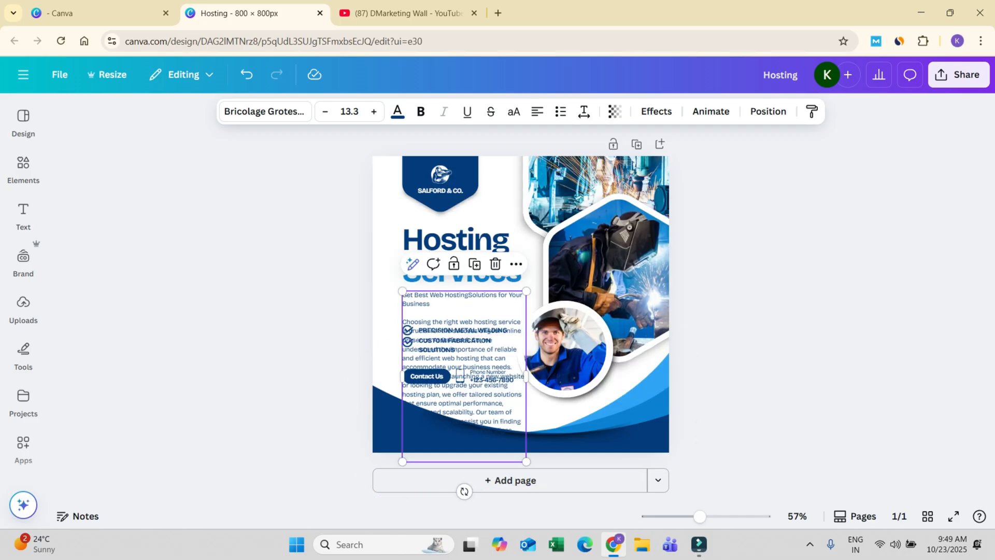
Replace the extended description with a Magic Write Rewrite version and shorten it using the Shorten option
left_click(413, 264)
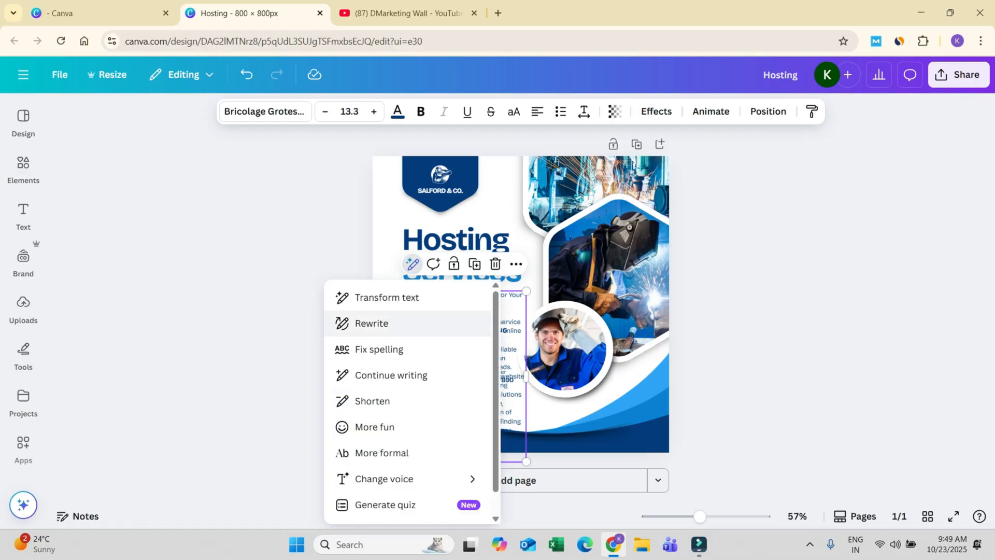
left_click(372, 323)
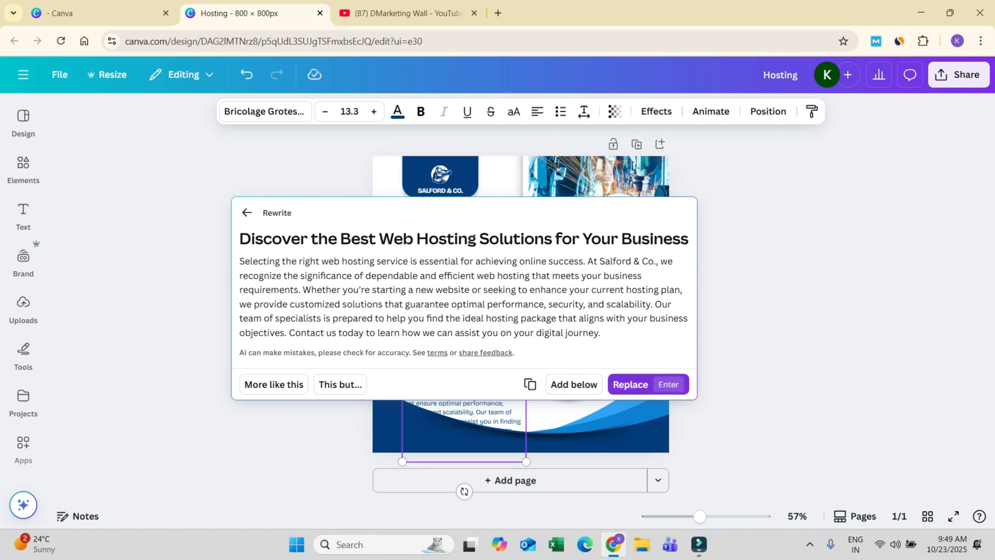
key("Return")
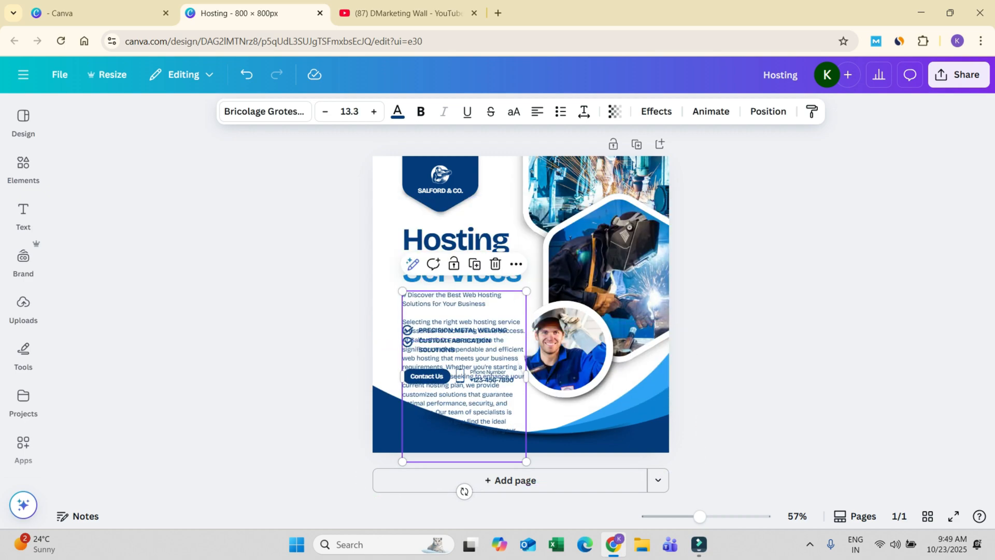
left_click(413, 264)
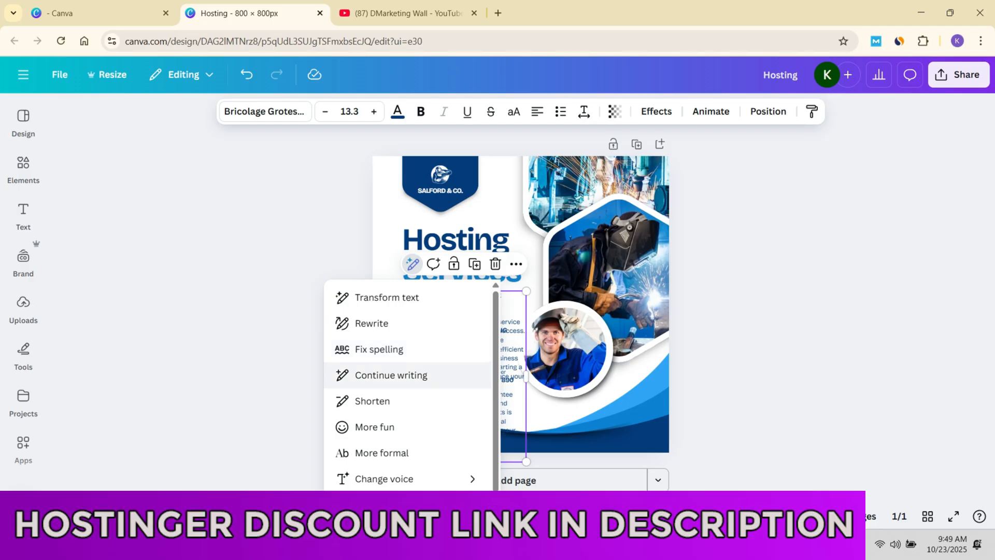
left_click(372, 401)
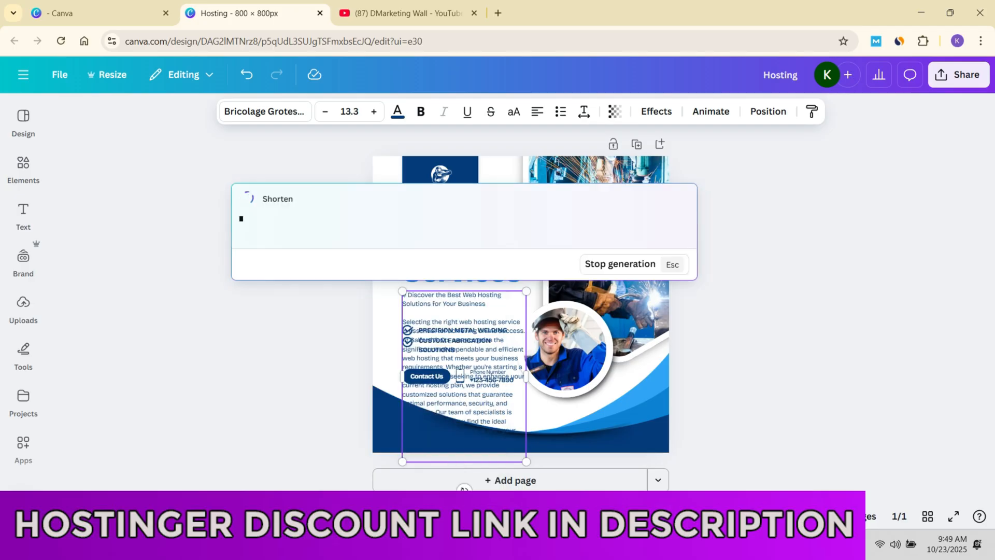
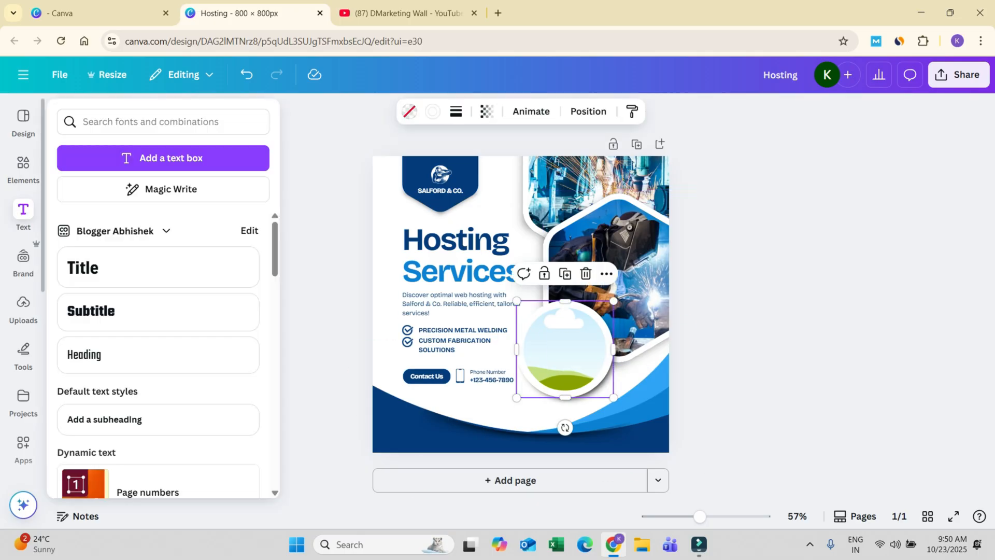
Search the elements for "web hosting" and browse the full set of photos for a suitable picture
mouse_move(23, 168)
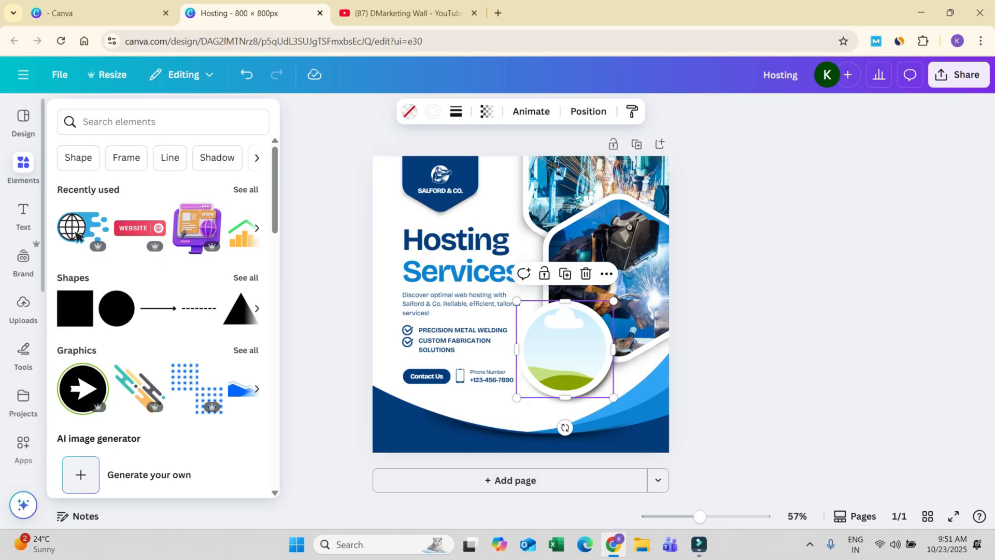
left_click(156, 122)
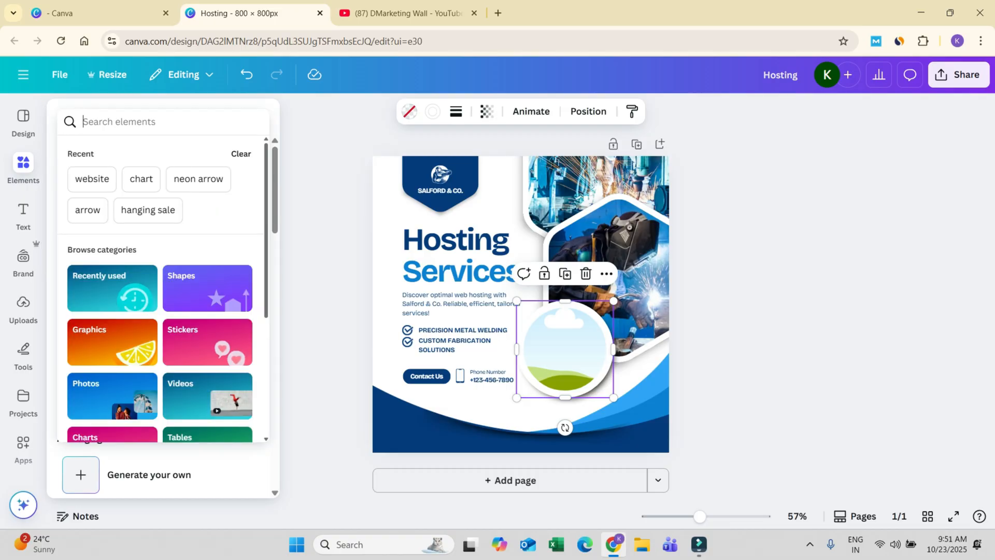
type("web hosting")
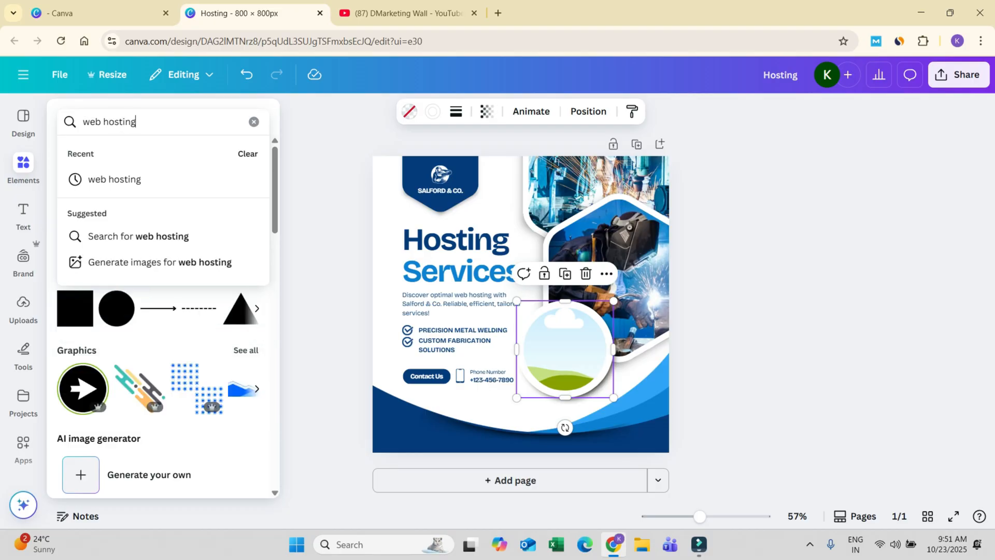
key("Return")
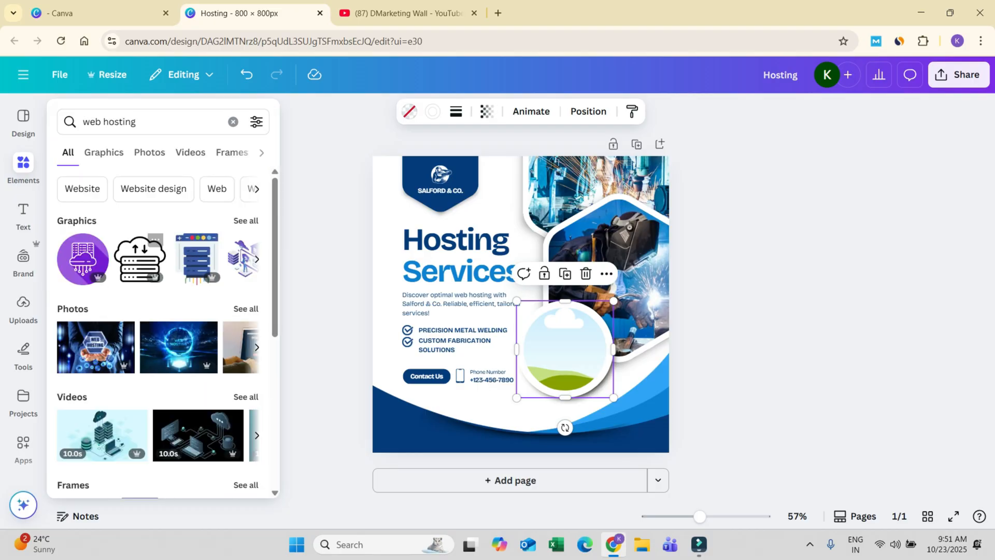
left_click(246, 308)
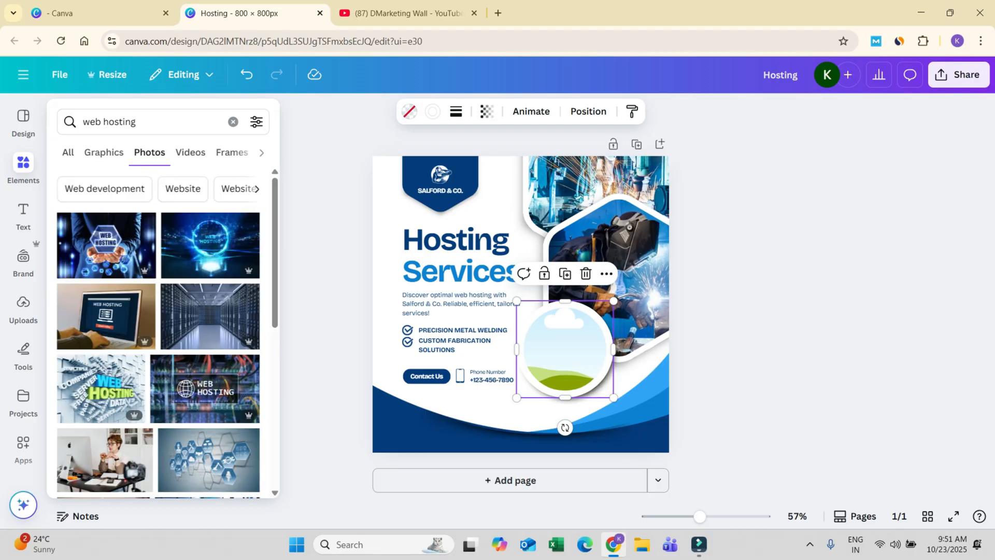
scroll(207, 332, "down", 5)
scroll(158, 331, "down", 3)
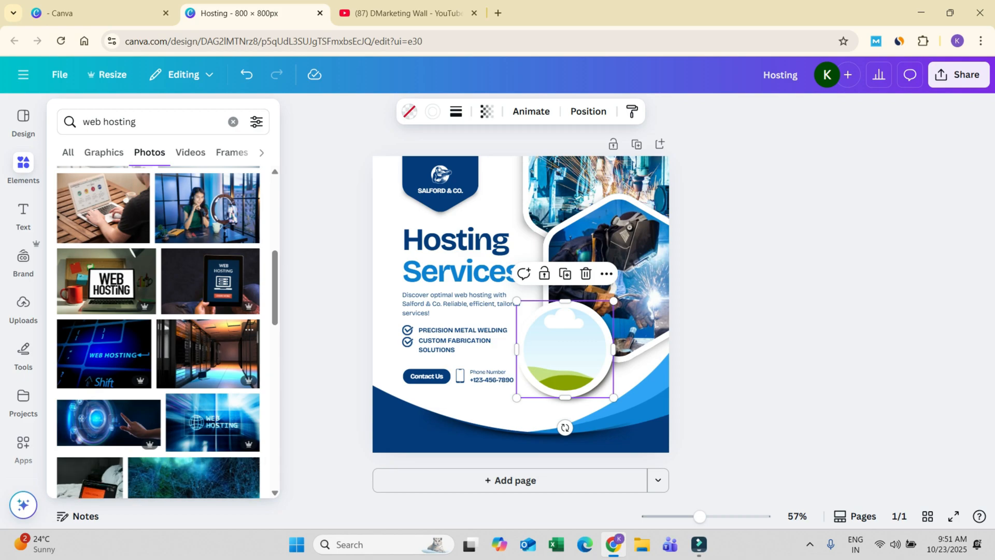
scroll(158, 332, "down", 5)
scroll(158, 332, "down", 3)
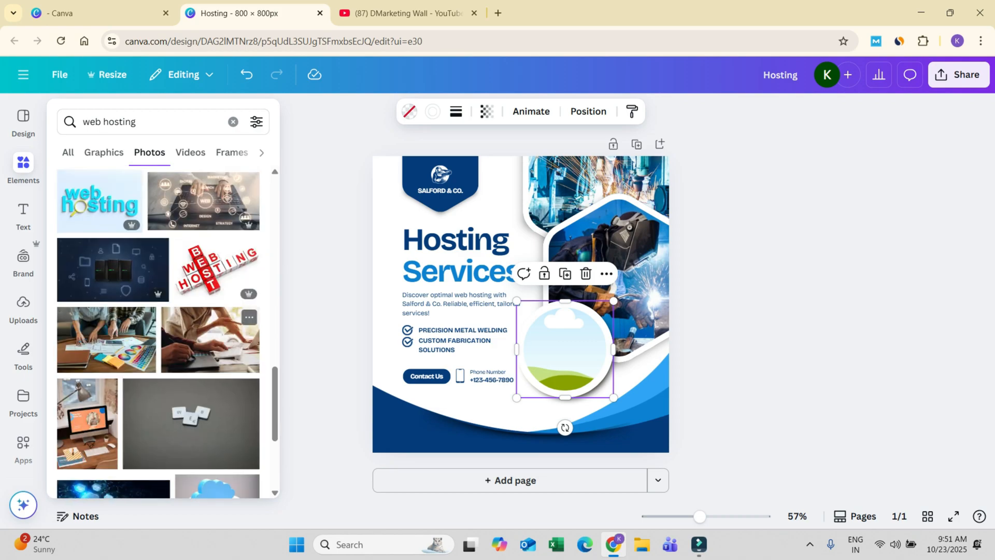
scroll(158, 332, "down", 3)
scroll(158, 332, "down", 5)
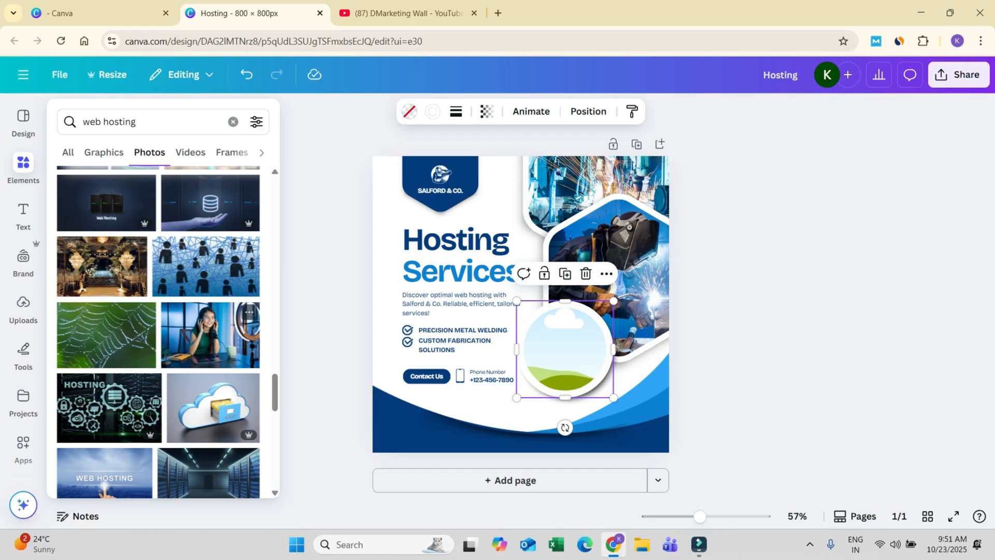
scroll(158, 331, "up", 15)
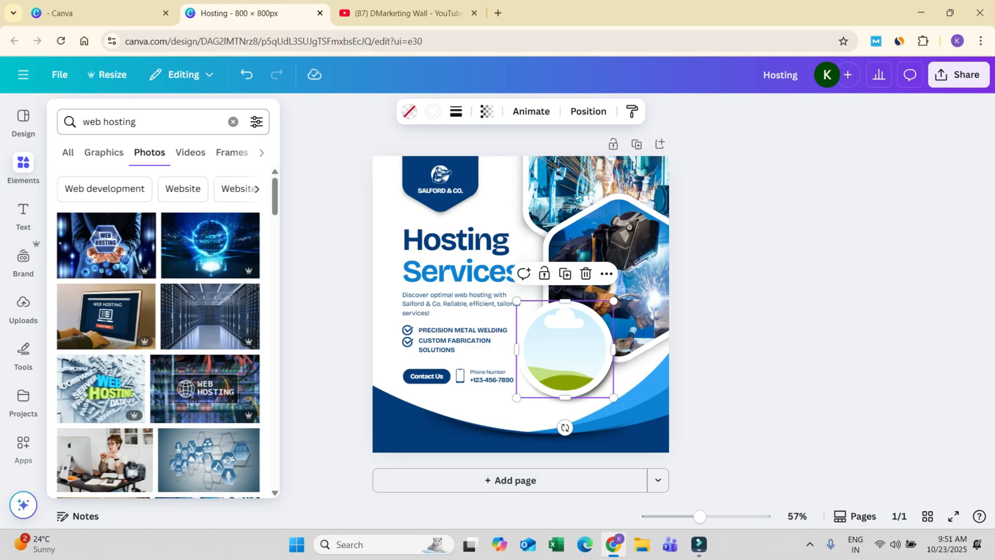
left_click(155, 121)
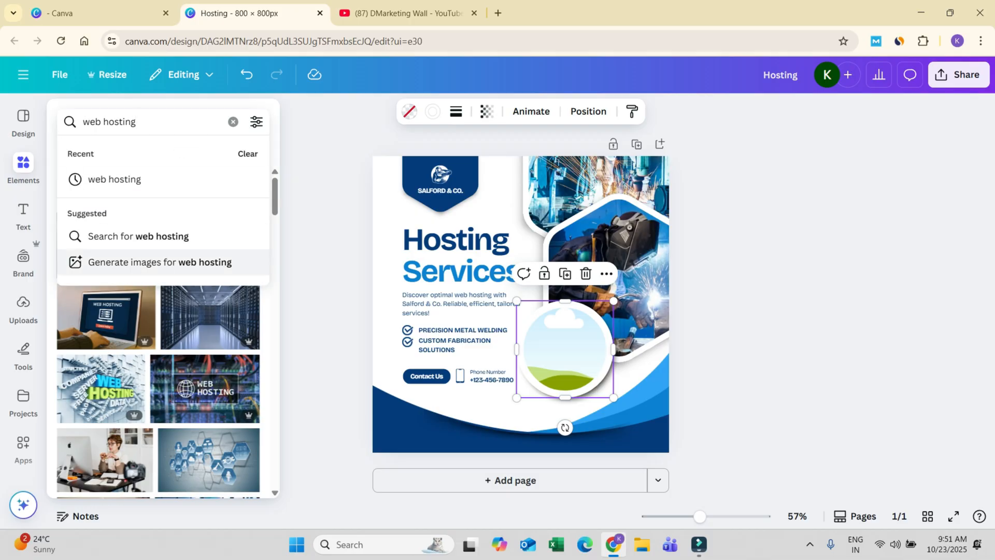
left_click(155, 262)
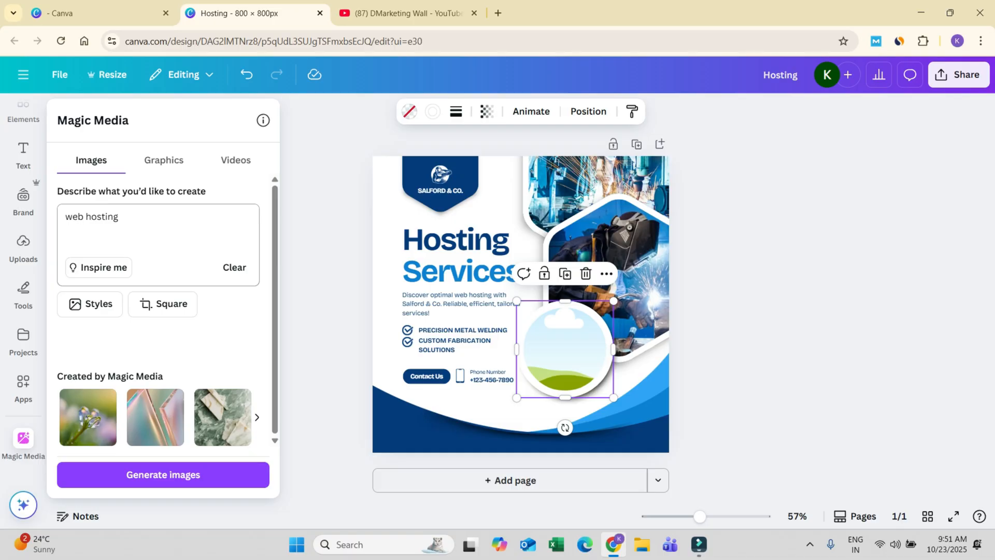
left_click(120, 217)
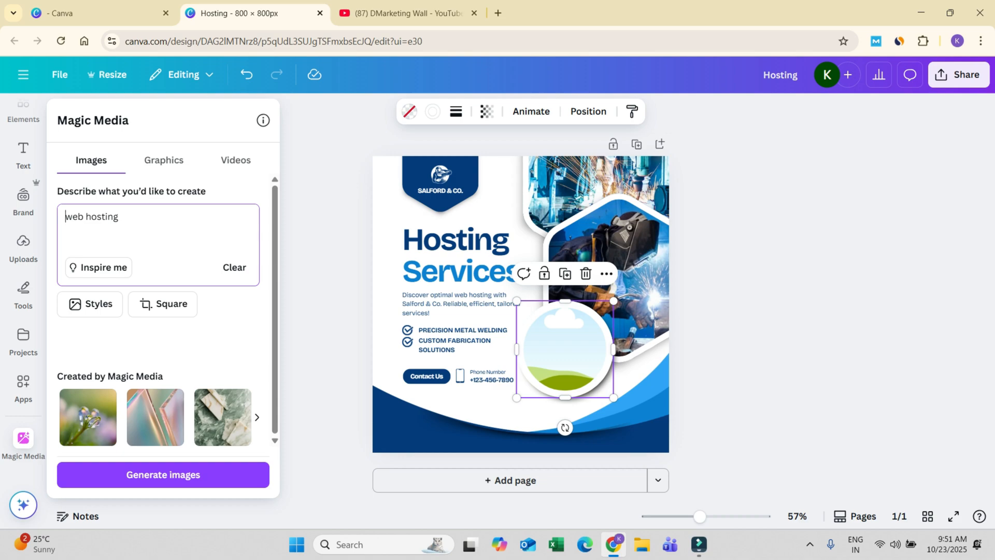
key("ctrl+a")
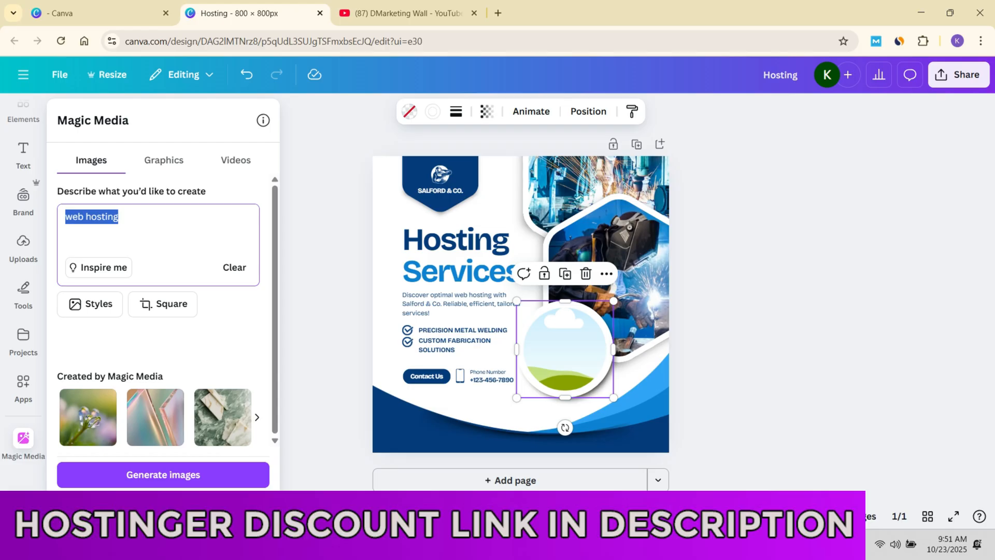
type("A web")
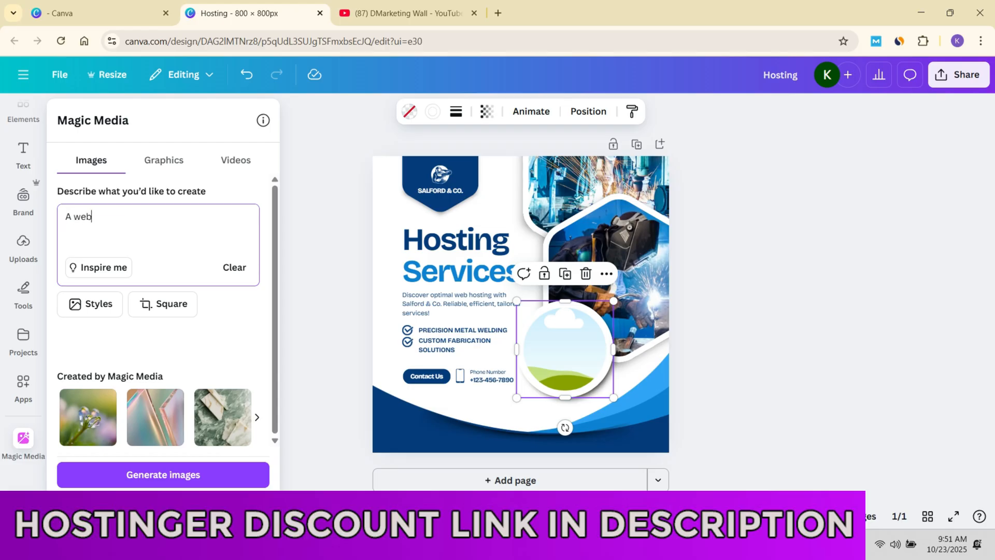
type("s hosting company ")
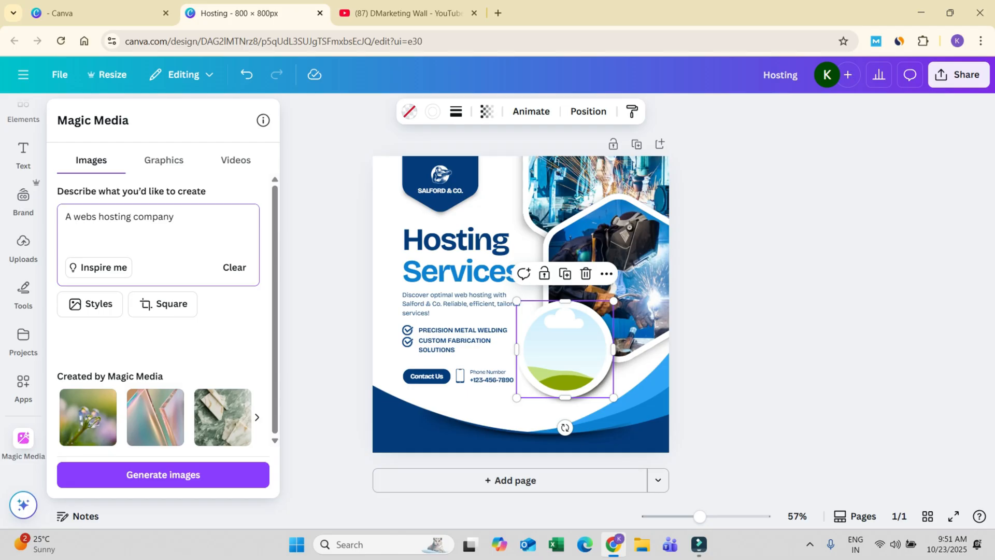
type("with a server room")
key("Escape")
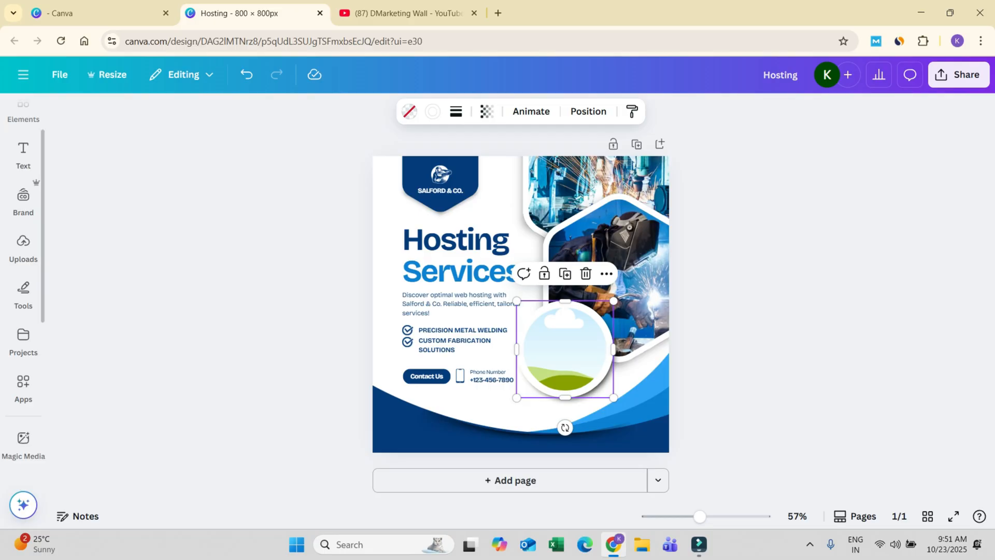
Open image generation for "web hosting" and set the image description to "A web hosting company with a large server room"
scroll(24, 158, "up", 1)
mouse_move(24, 165)
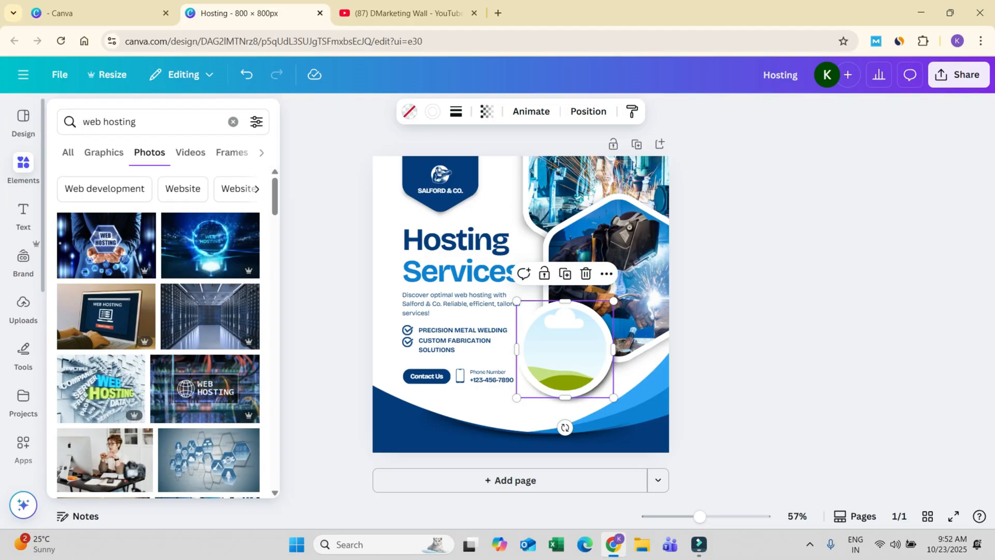
left_click(156, 122)
left_click(160, 262)
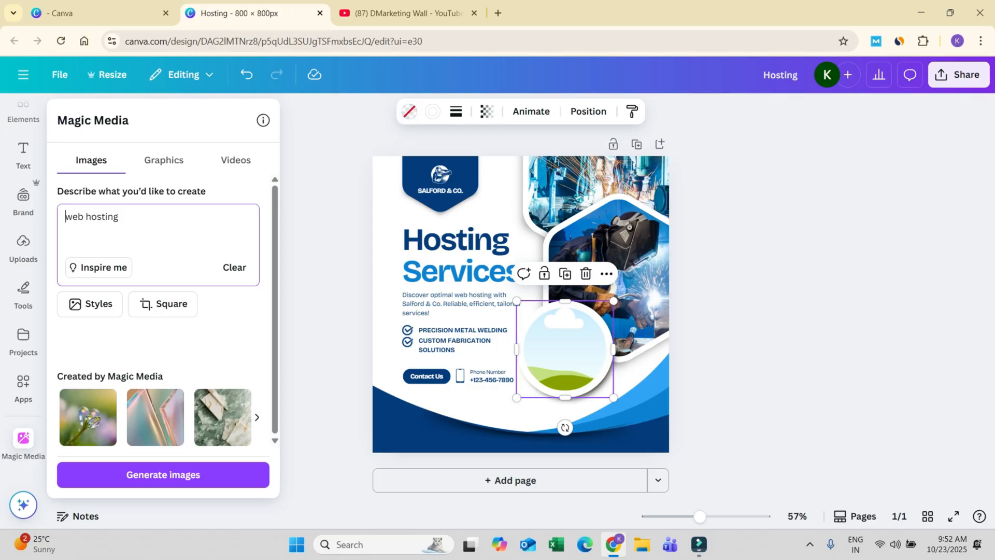
type("A web hosting compa")
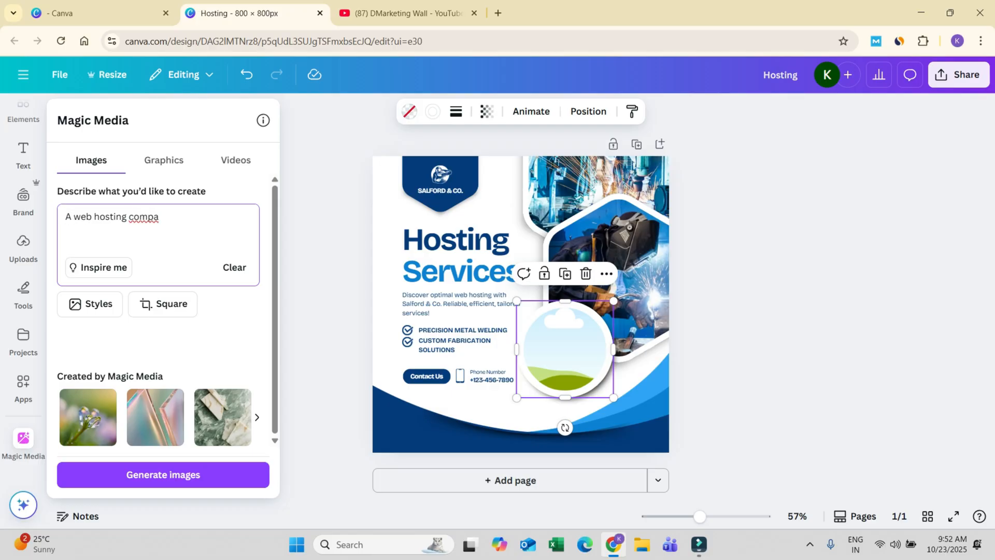
type("ny with a large server room")
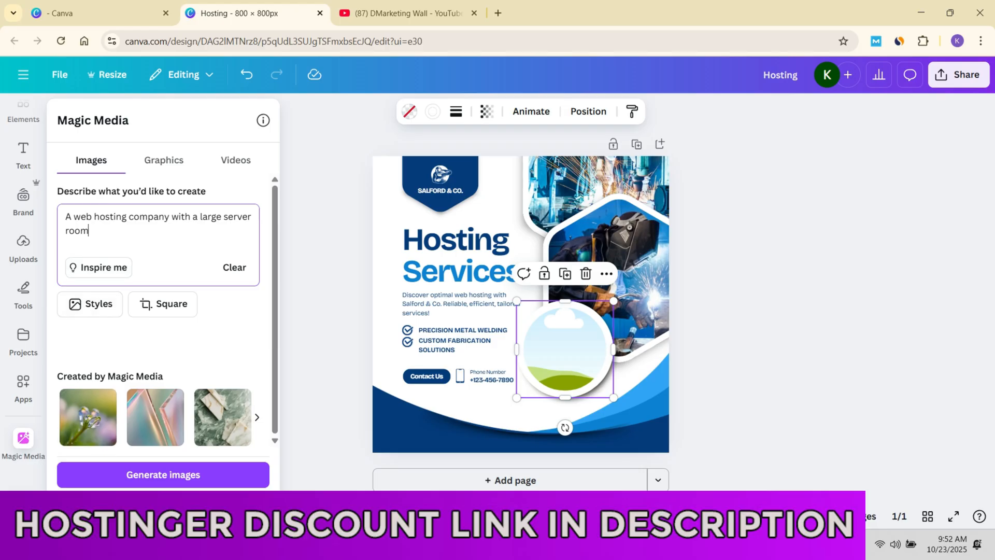
Choose the Dreamy digital art style for the image generation
left_click(89, 304)
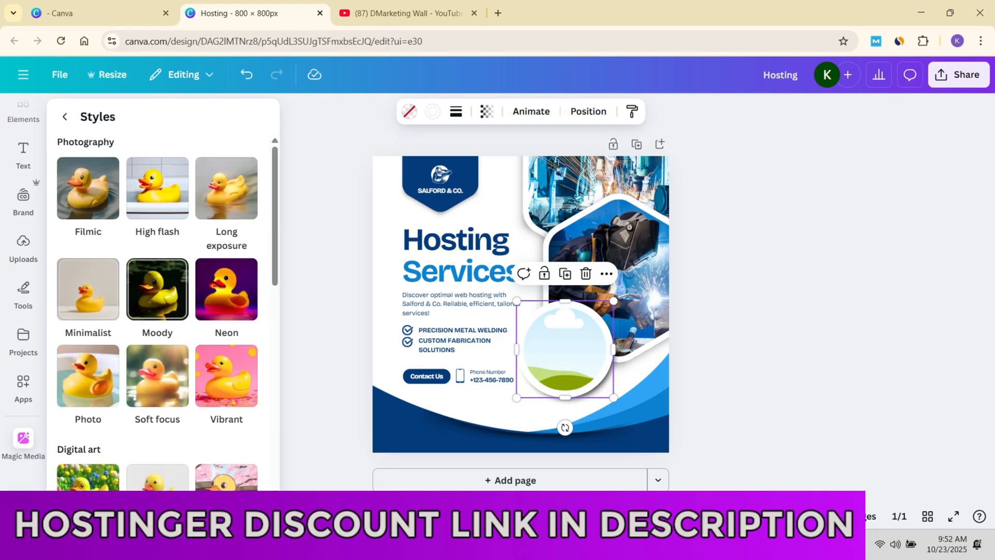
scroll(226, 287, "down", 4)
scroll(227, 301, "down", 2)
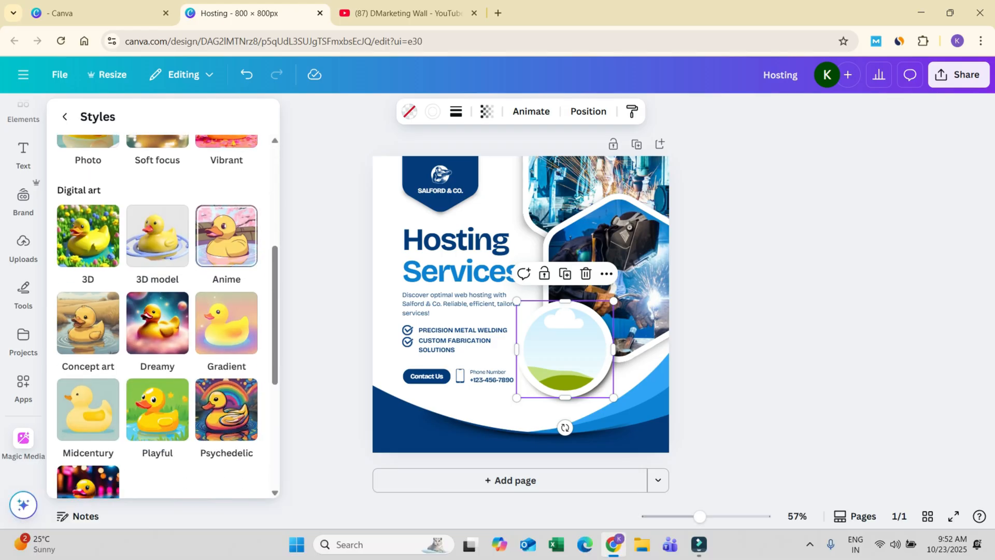
left_click(157, 322)
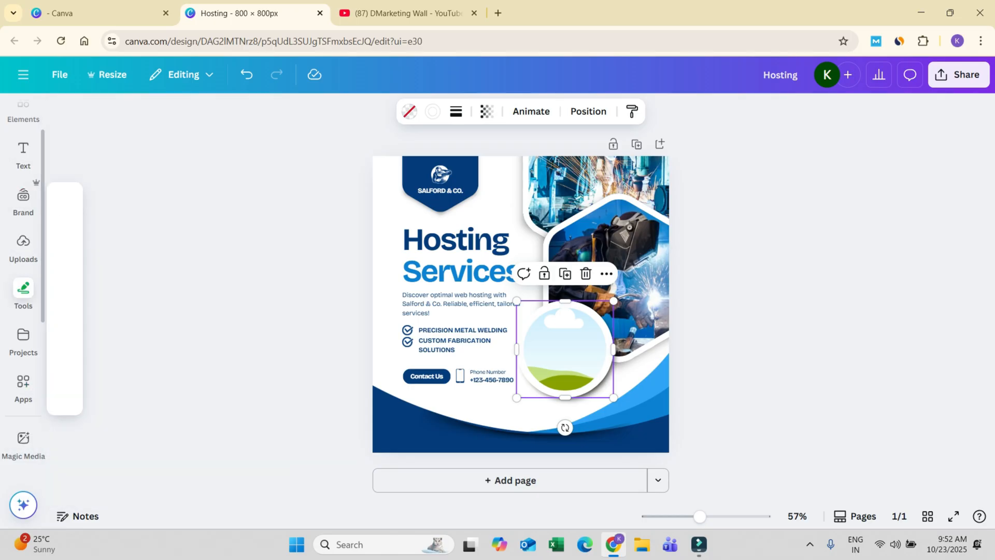
Return to the "web hosting" elements search and reopen image generation for that term
scroll(23, 293, "up", 1)
mouse_move(24, 165)
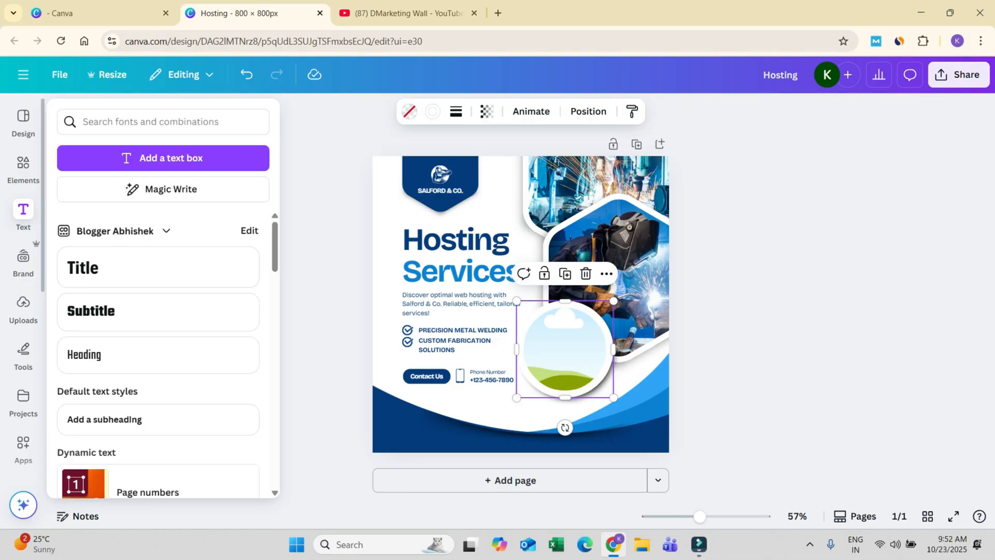
mouse_move(24, 261)
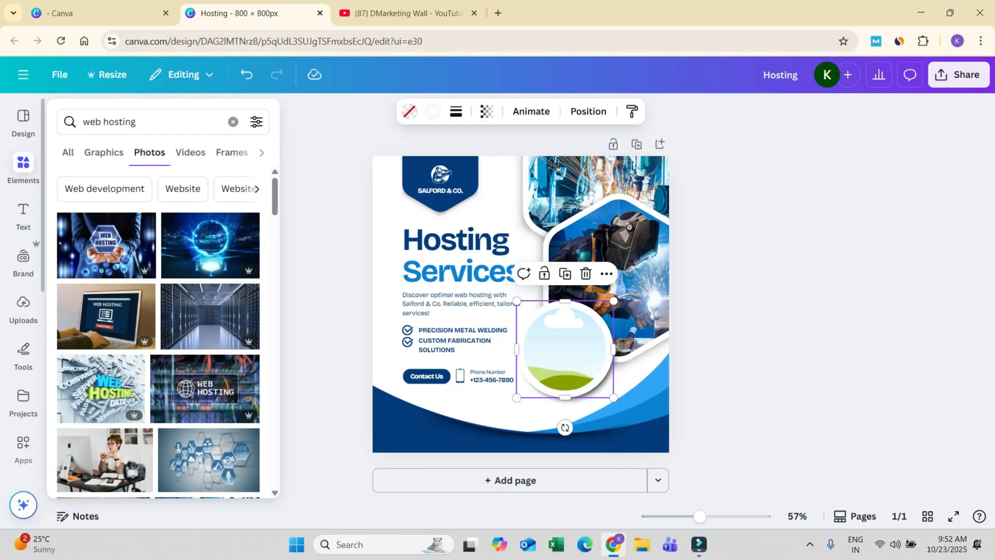
left_click(156, 122)
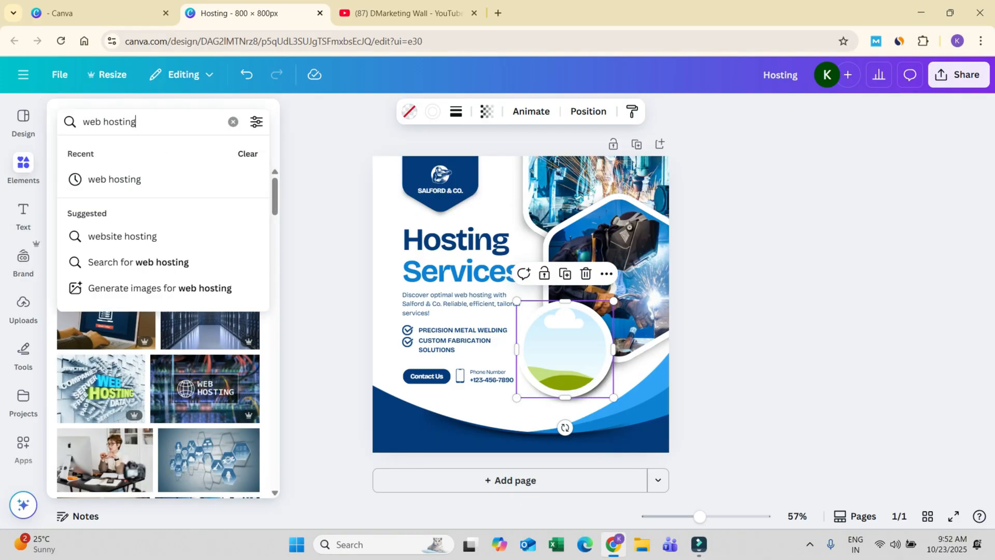
left_click(156, 288)
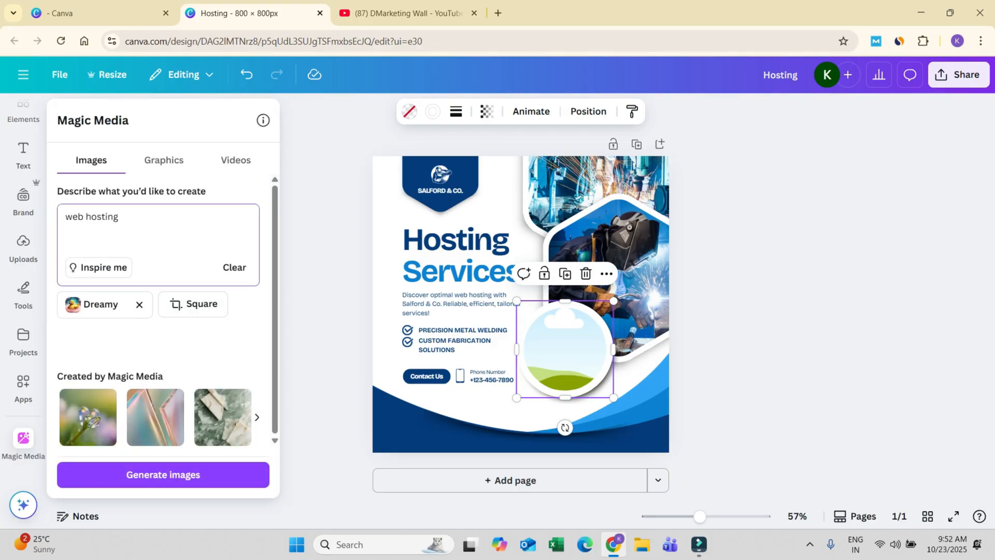
Set the image description to "A web hosting company with a large server room"
type("A web")
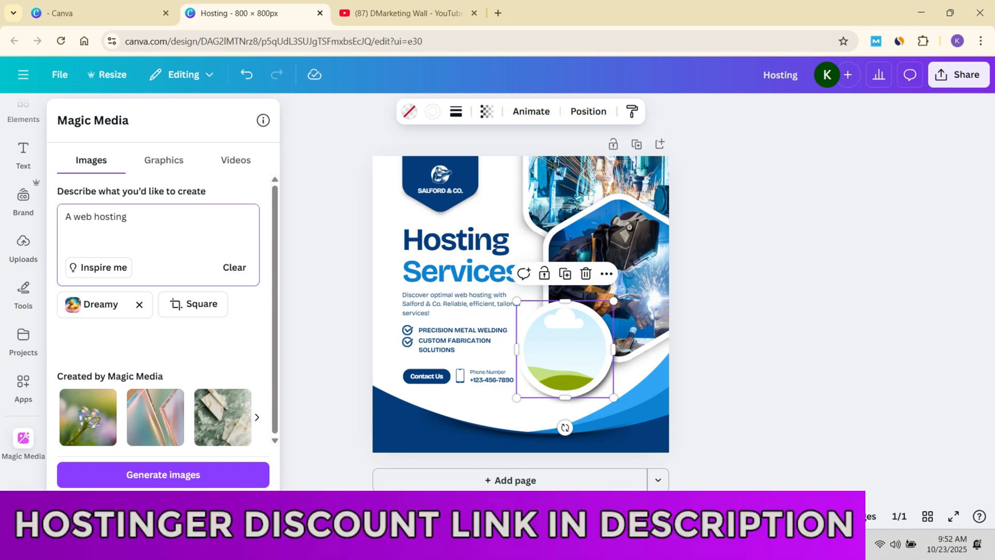
type(" hosting company with ")
type("a large")
type(" se")
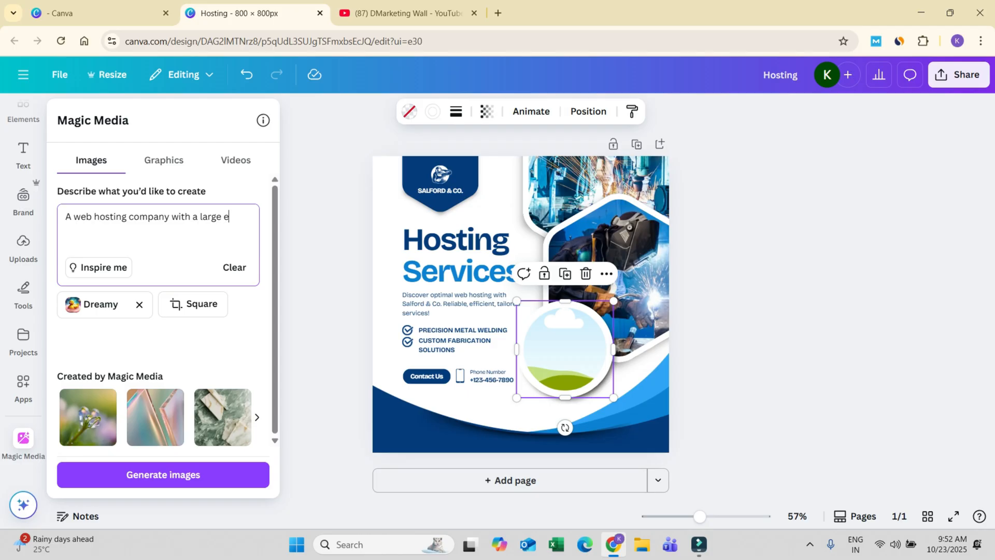
key("BackSpace")
key("BackSpace")
type("set")
type("ver r")
type("oom")
key("ctrl+a")
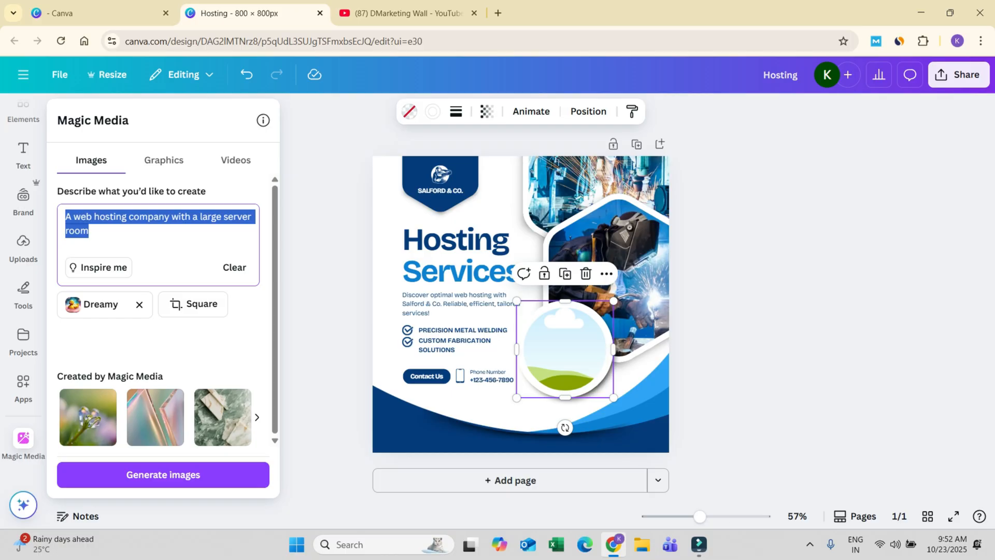
Generate the images, regenerate the set once, and place the server tower image in the empty circular frame
left_click(163, 475)
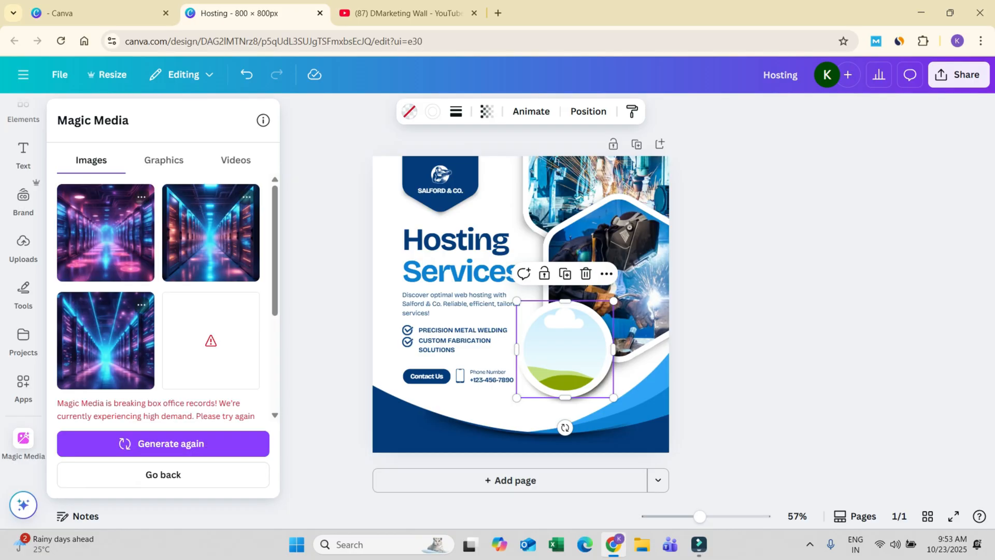
left_click(163, 443)
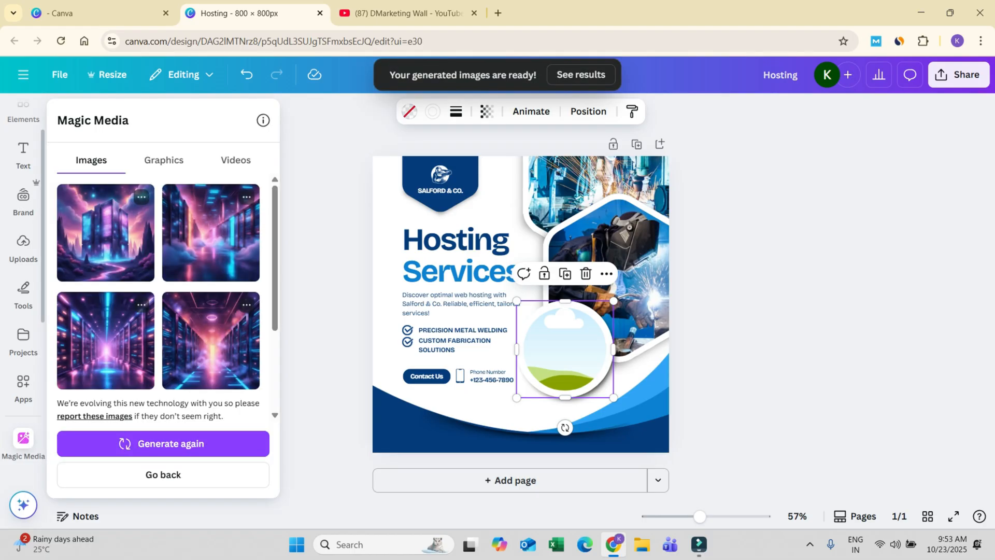
left_click(106, 233)
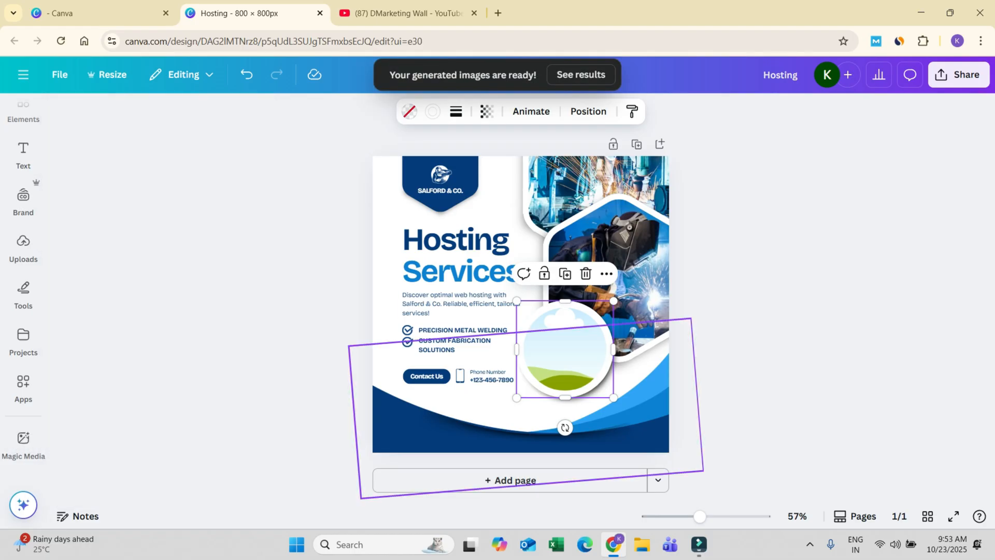
left_click_drag(520, 304, 565, 348)
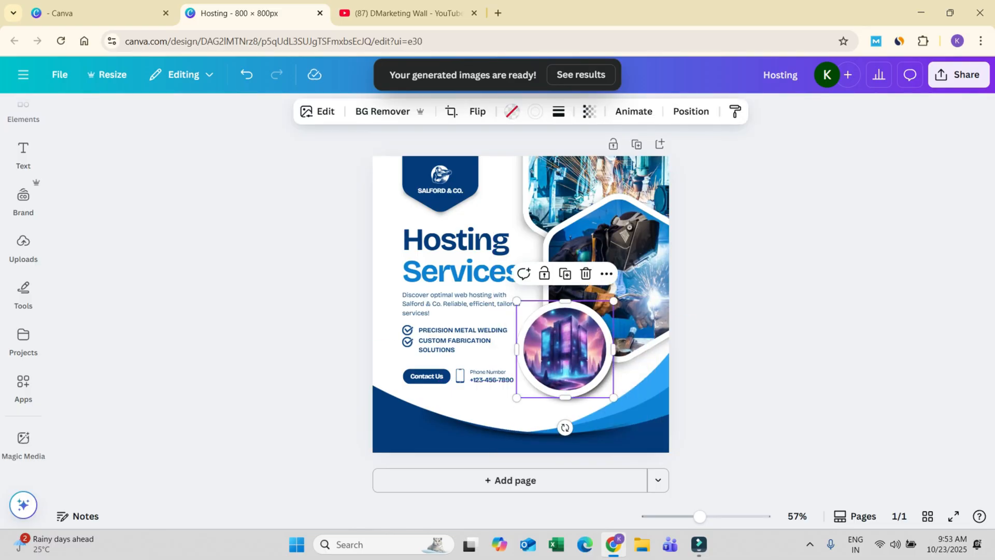
Select the hexagonal welder photo and reopen image generation for "web hosting" from the elements search
left_click(620, 244)
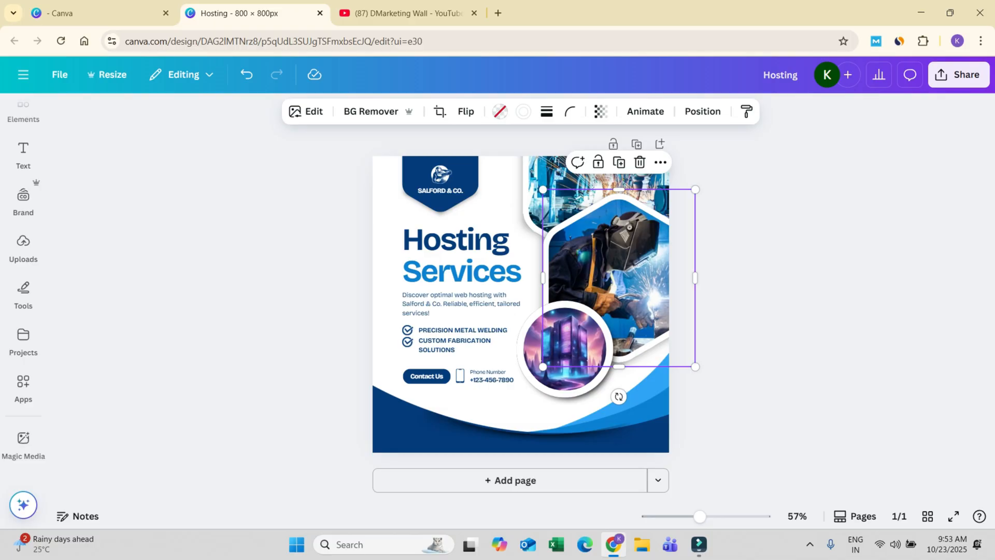
mouse_move(23, 445)
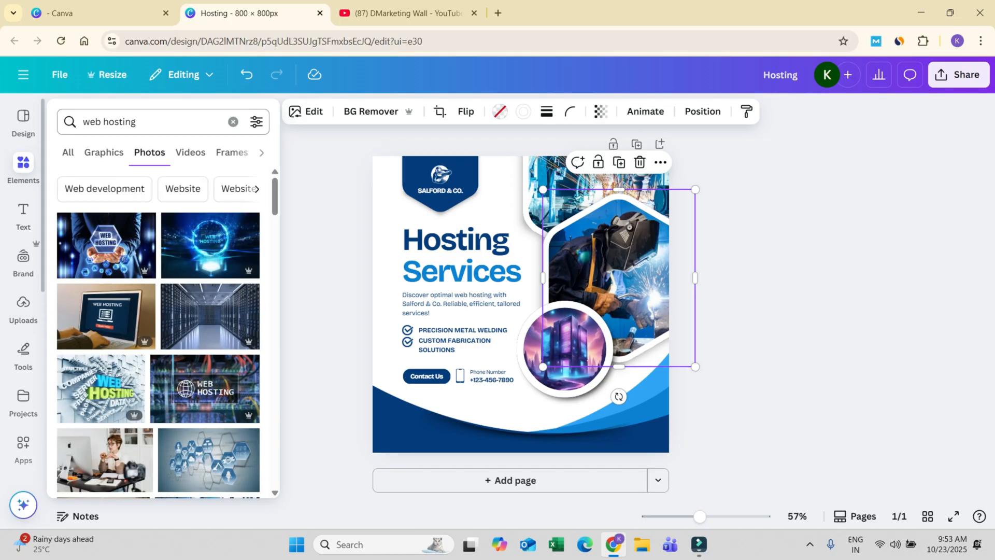
left_click(137, 122)
left_click(160, 288)
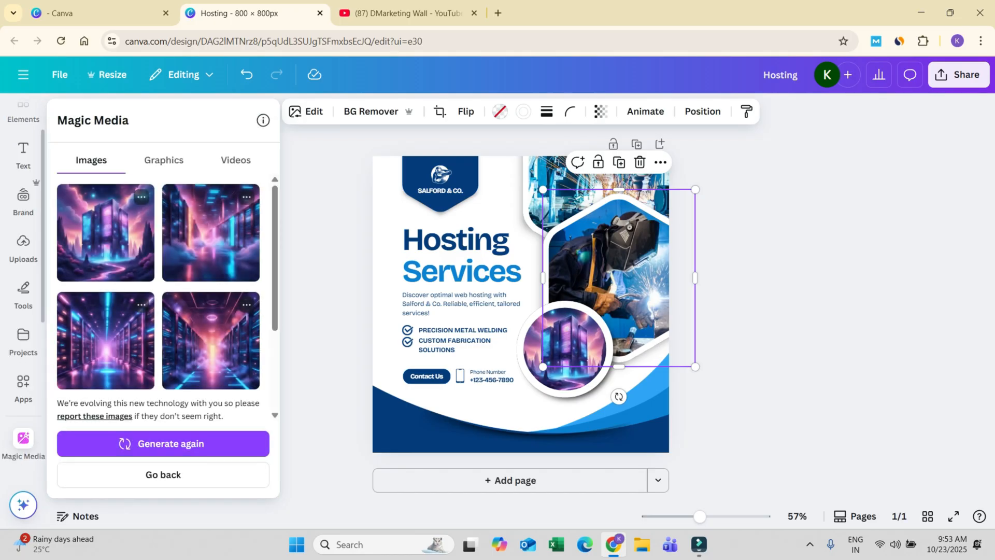
mouse_move(24, 154)
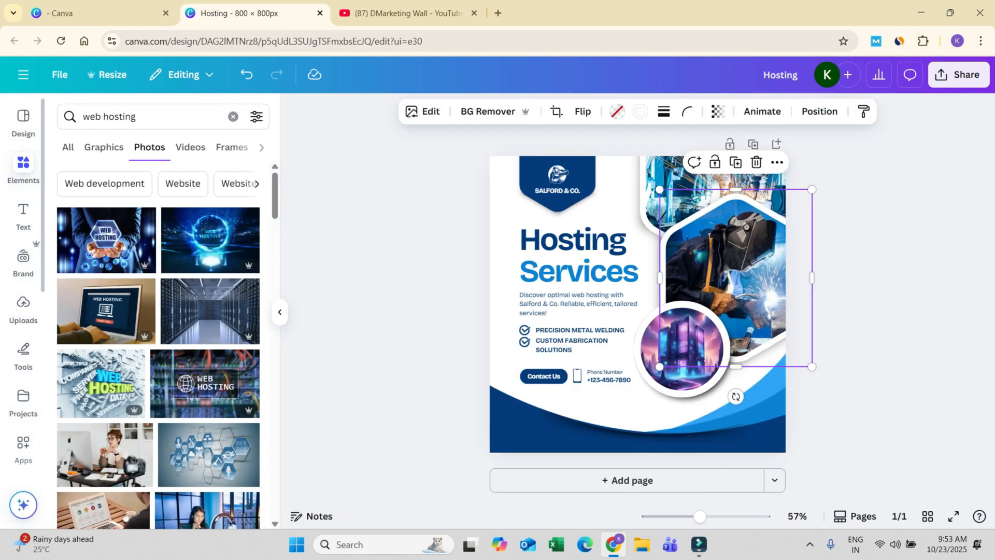
left_click(136, 116)
left_click(160, 282)
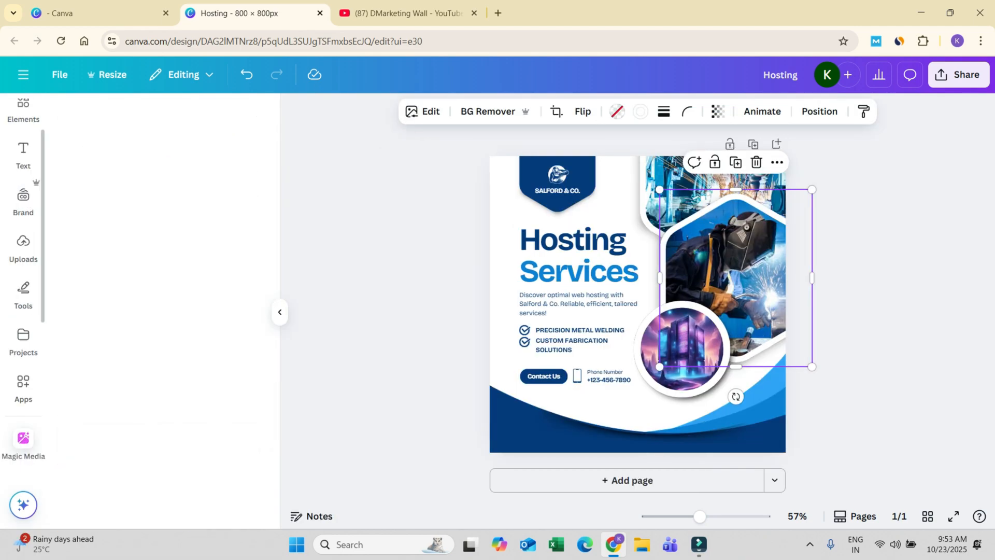
Replace the image description with a new one beginning "A man work"
left_click(155, 437)
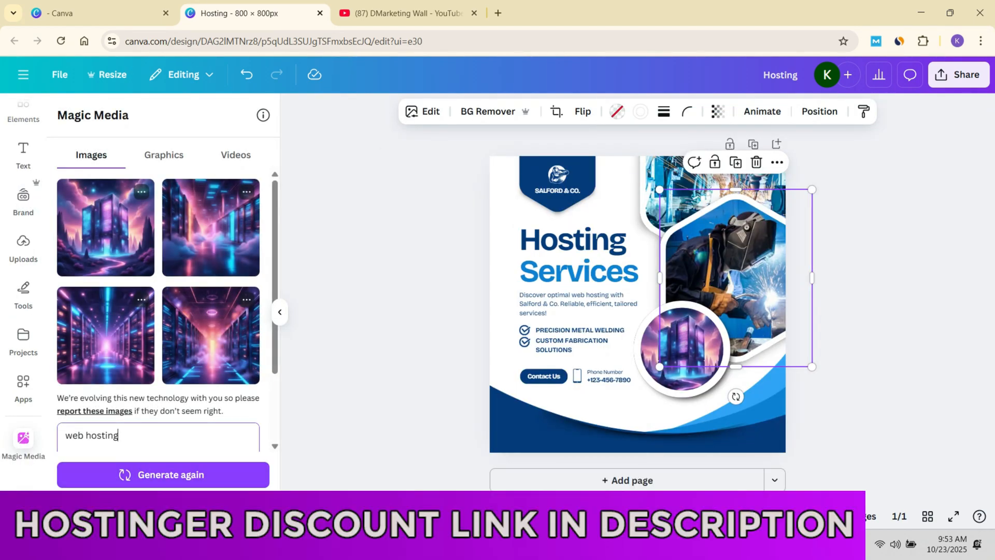
scroll(156, 437, "down", 2)
key("ctrl+a")
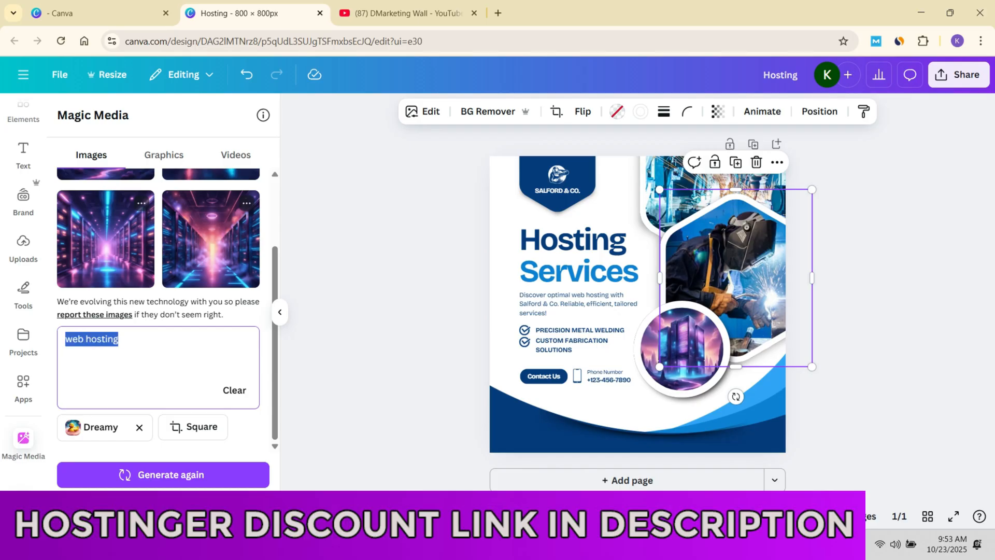
type("A man")
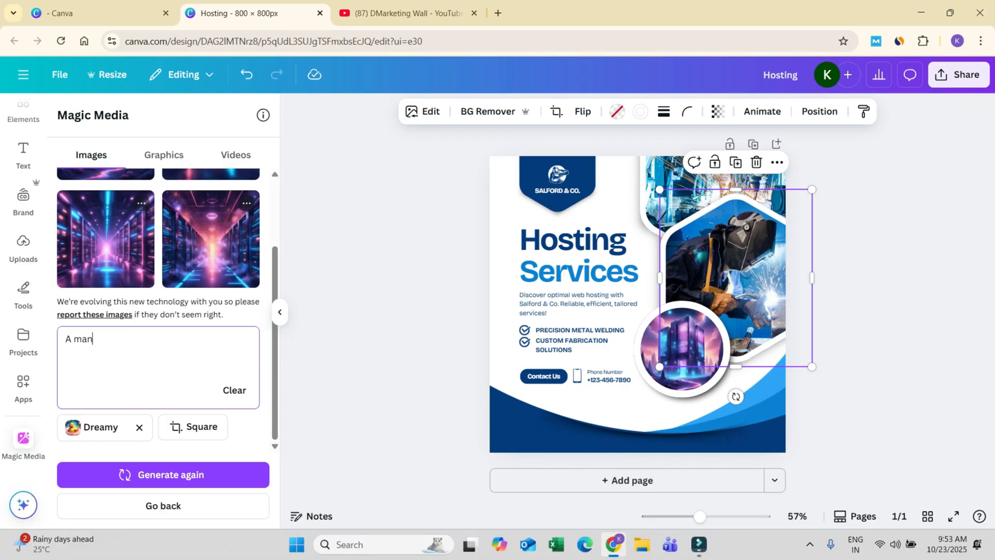
type(" work")
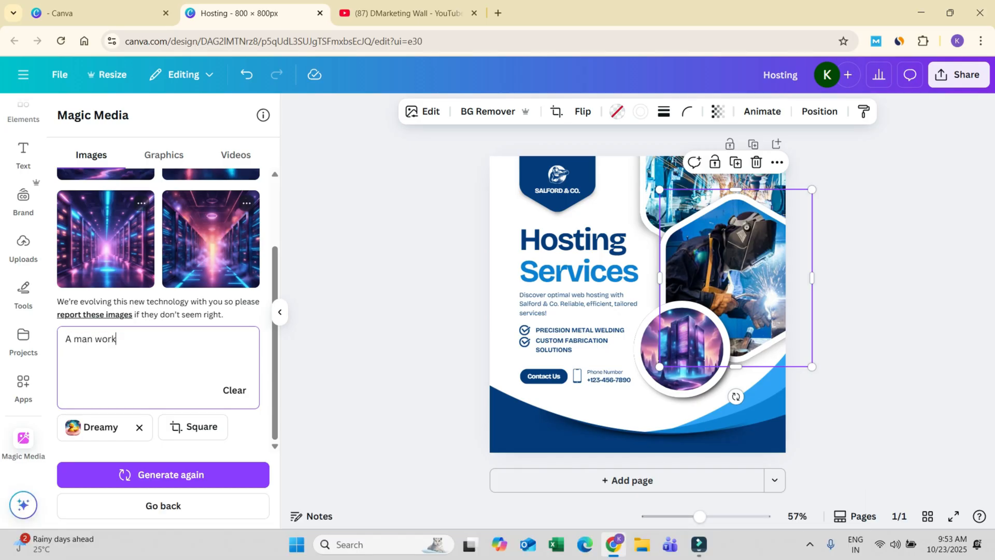
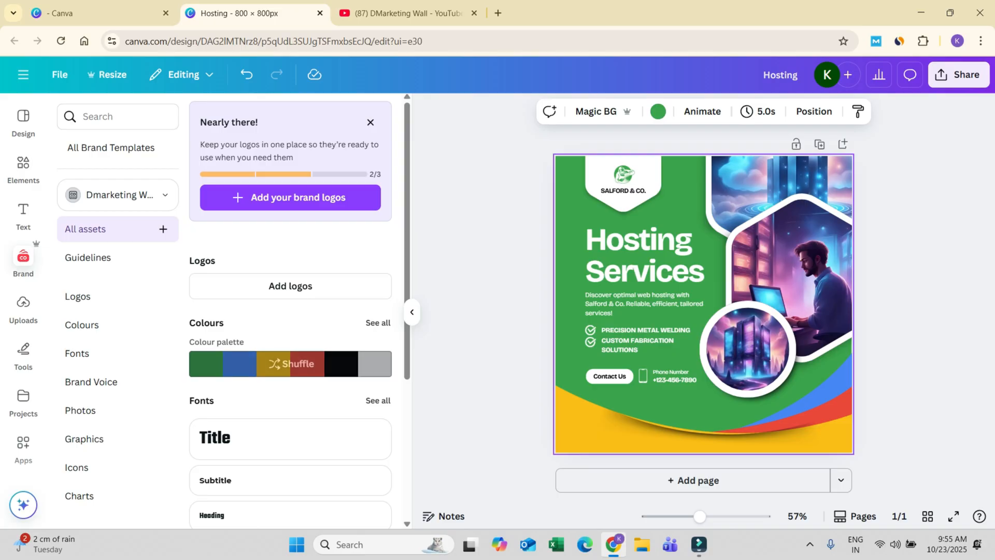
Shuffle the brand colour palette across the design until it has a blue background with a yellow base and red and green curves
left_click(290, 363)
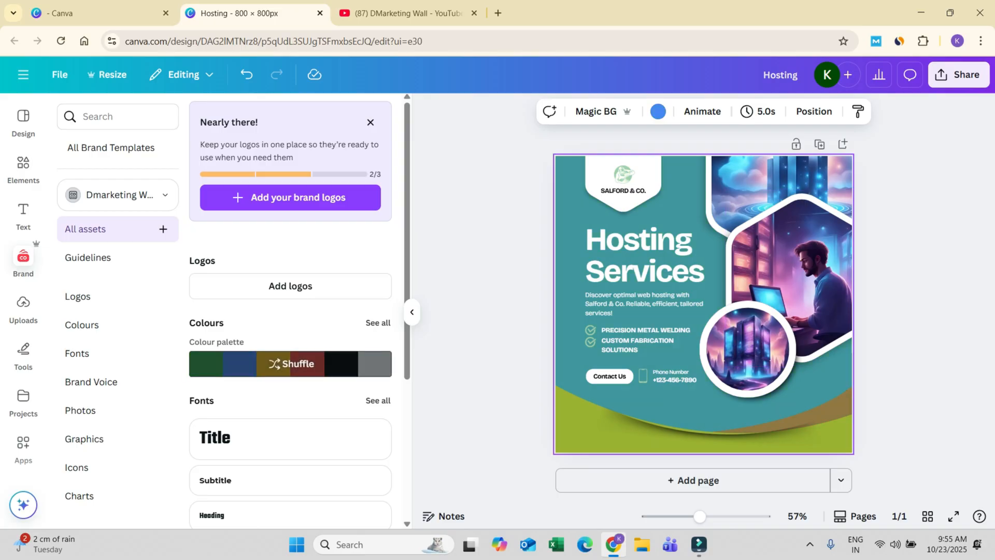
left_click(291, 364)
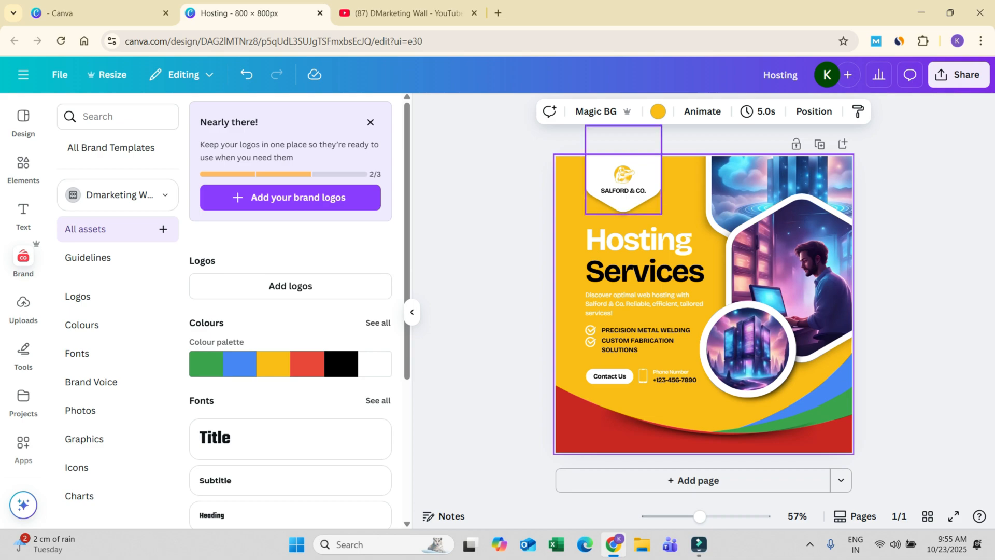
left_click(290, 363)
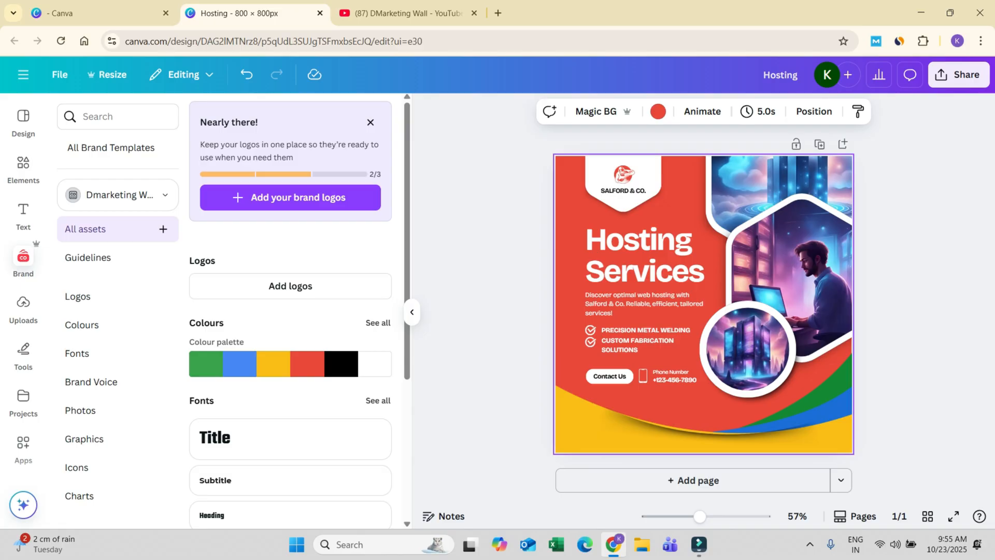
scroll(290, 311, "down", 5)
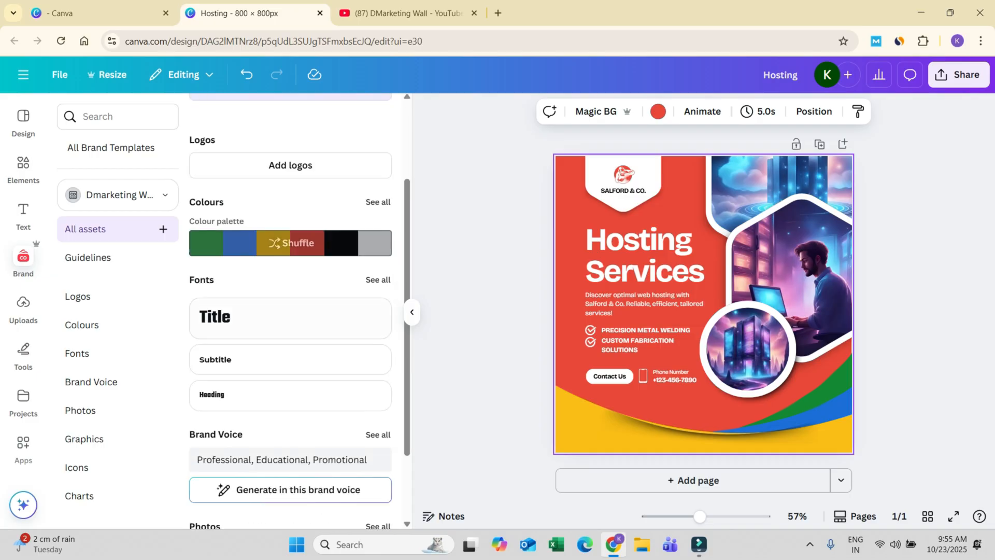
scroll(291, 311, "down", 1)
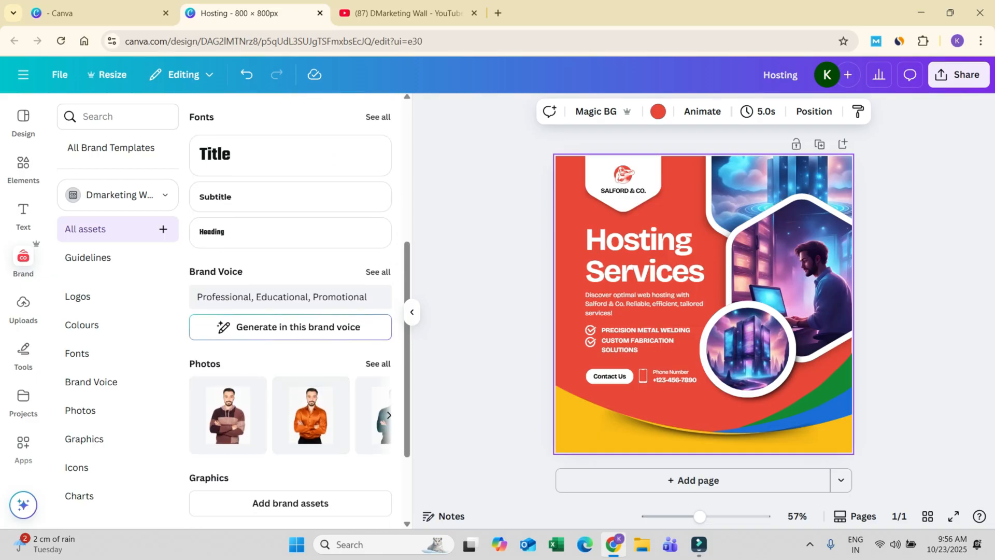
scroll(290, 362, "down", 3)
scroll(290, 363, "up", 8)
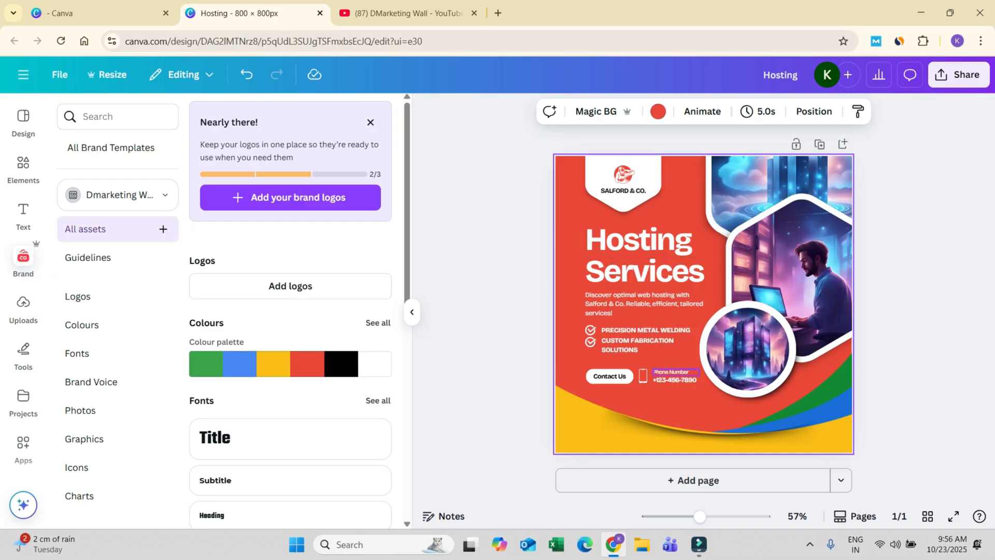
left_click(292, 363)
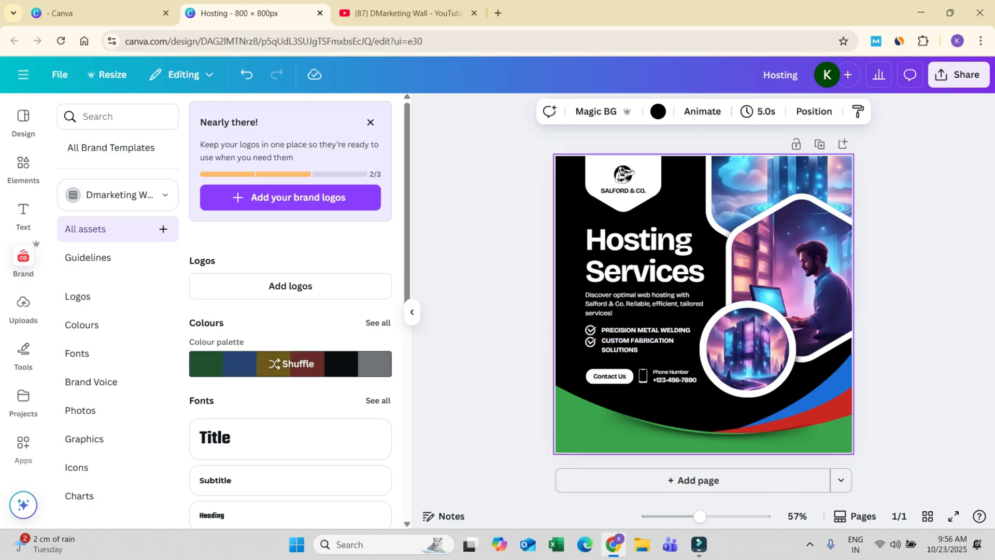
left_click(290, 364)
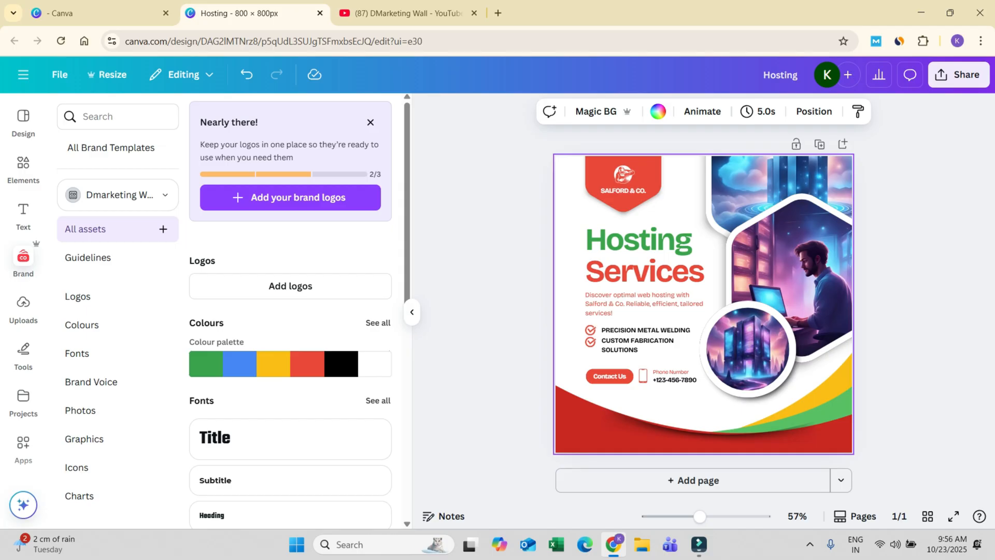
left_click(291, 364)
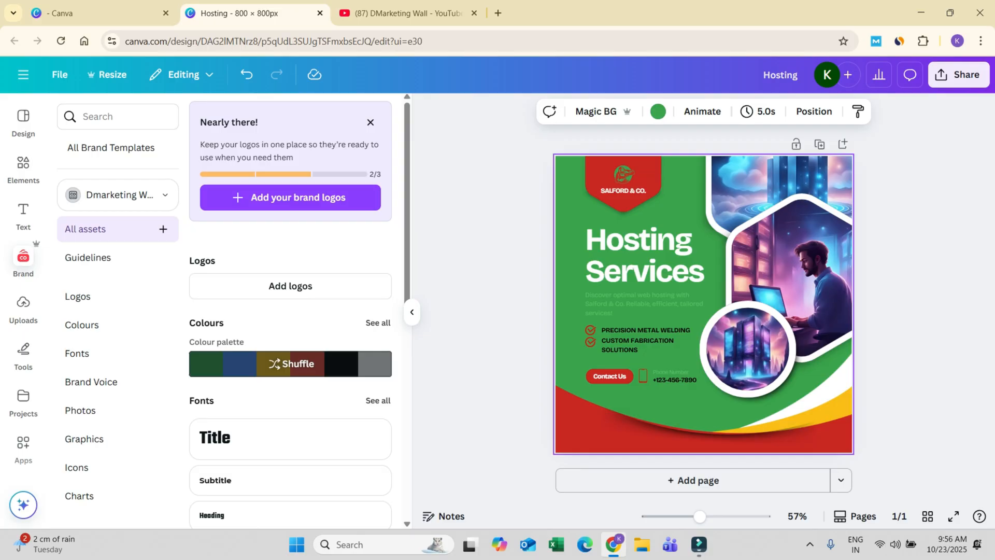
left_click(291, 363)
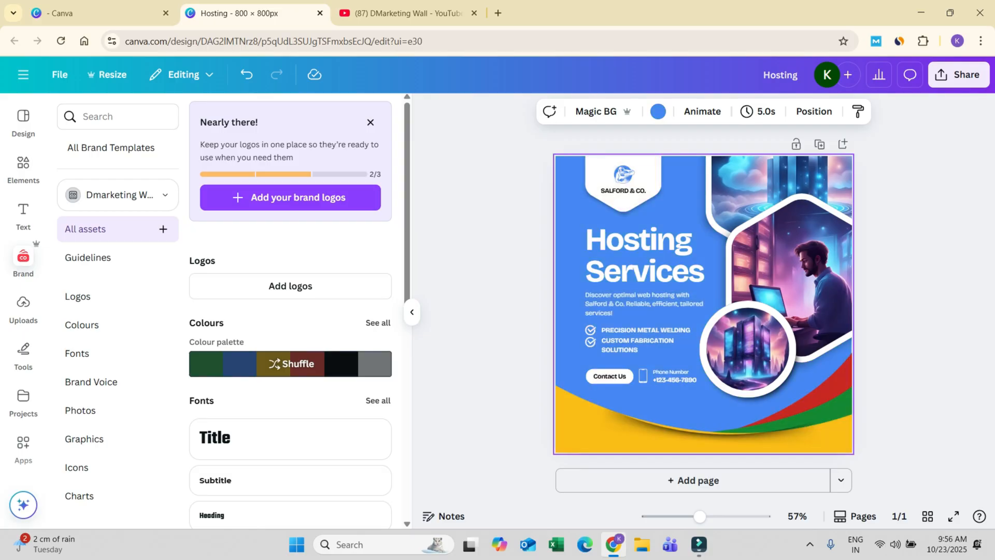
left_click(492, 259)
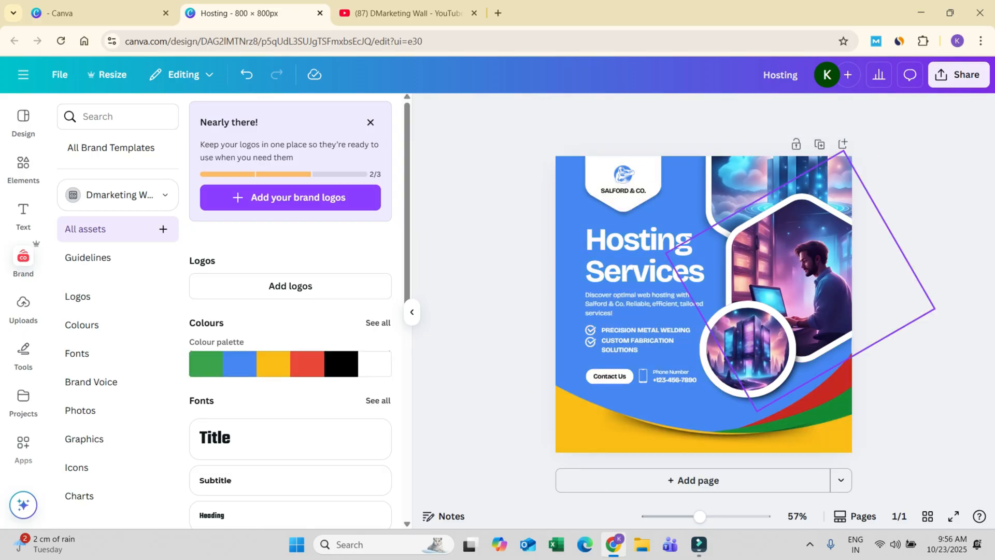
Open the design's download options and set the file type to JPG
left_click(958, 74)
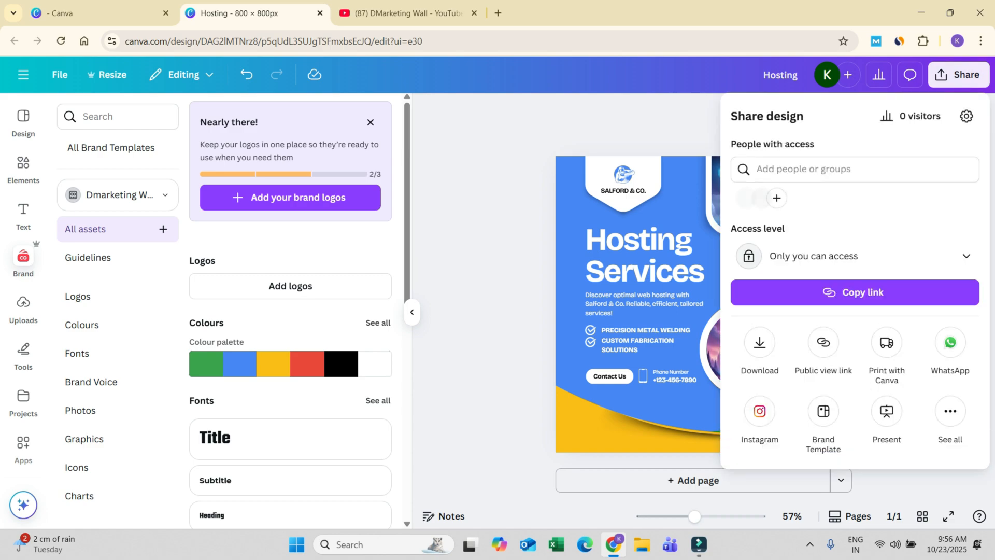
left_click(758, 341)
left_click(855, 165)
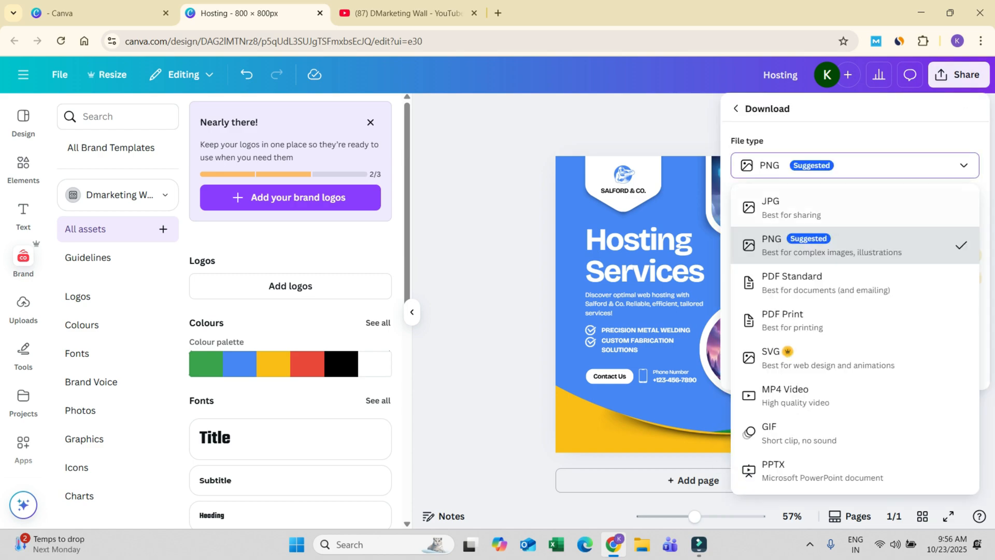
left_click(773, 200)
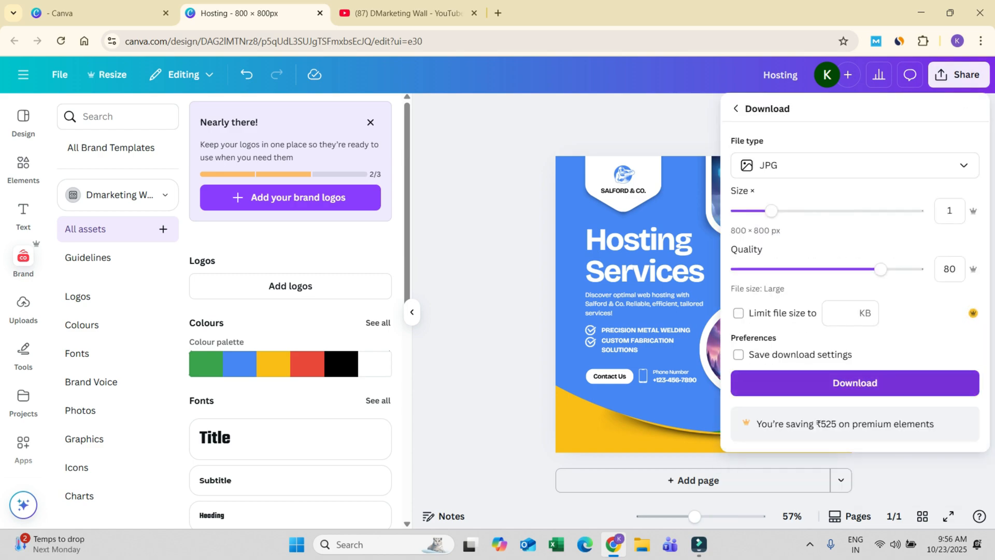
left_click(710, 349)
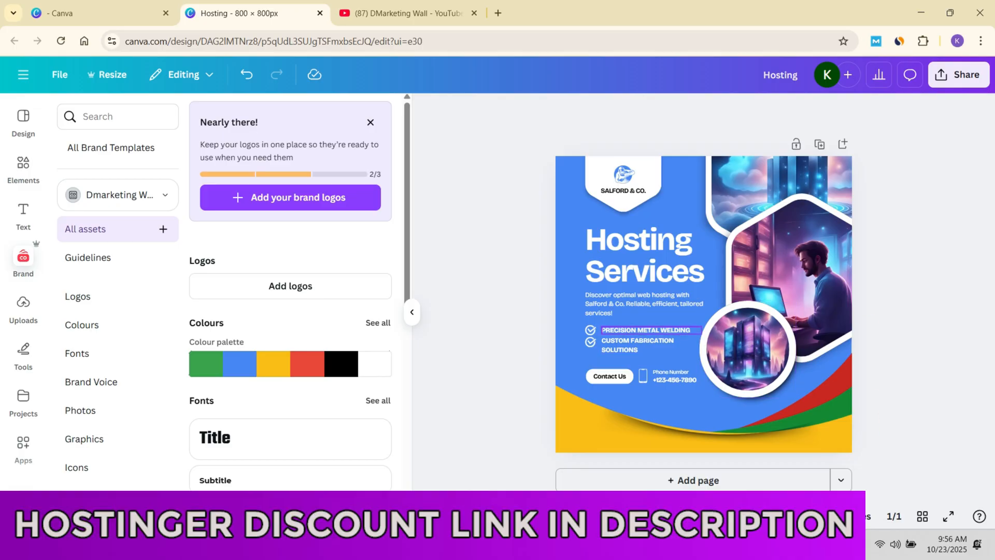
left_click(646, 330)
left_click(639, 346)
left_click(639, 346)
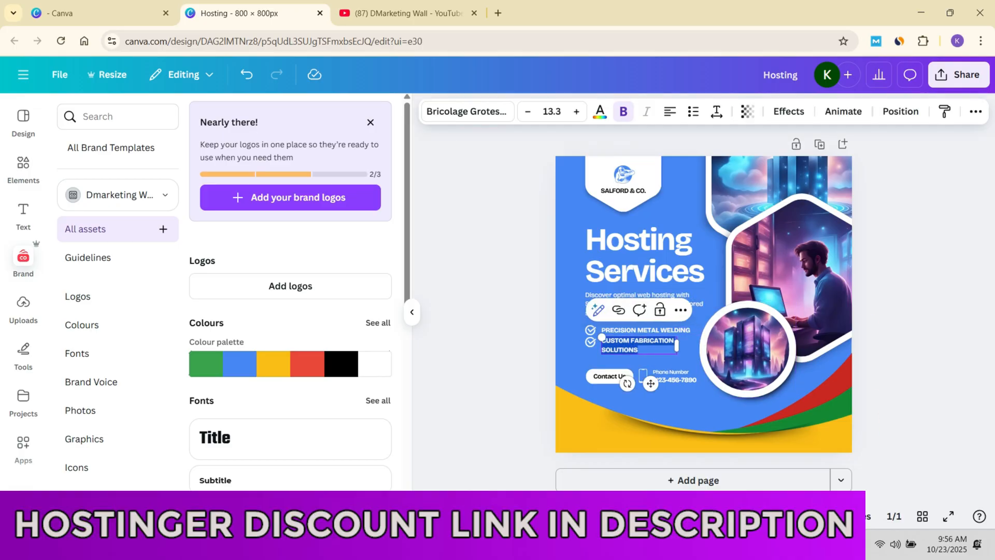
left_click(646, 330)
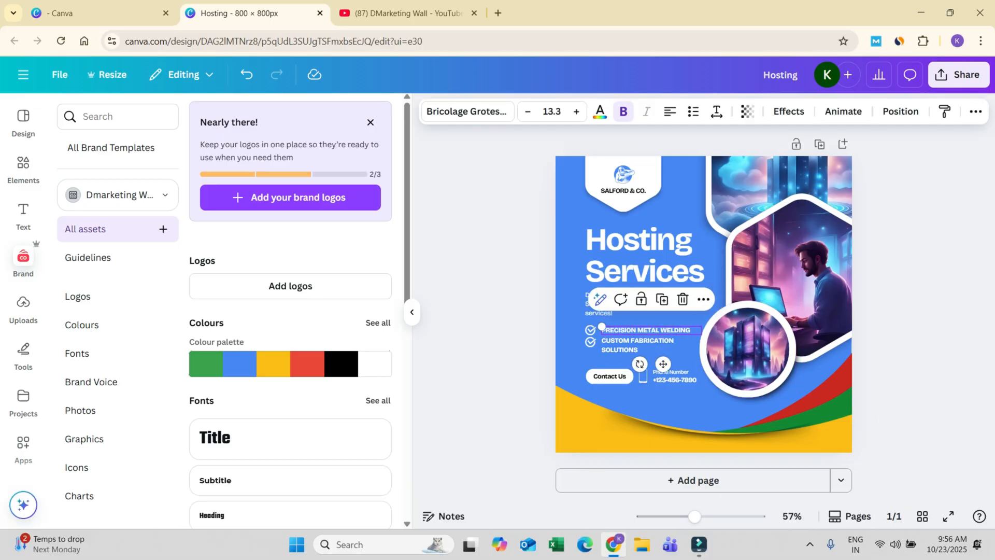
left_click(638, 346)
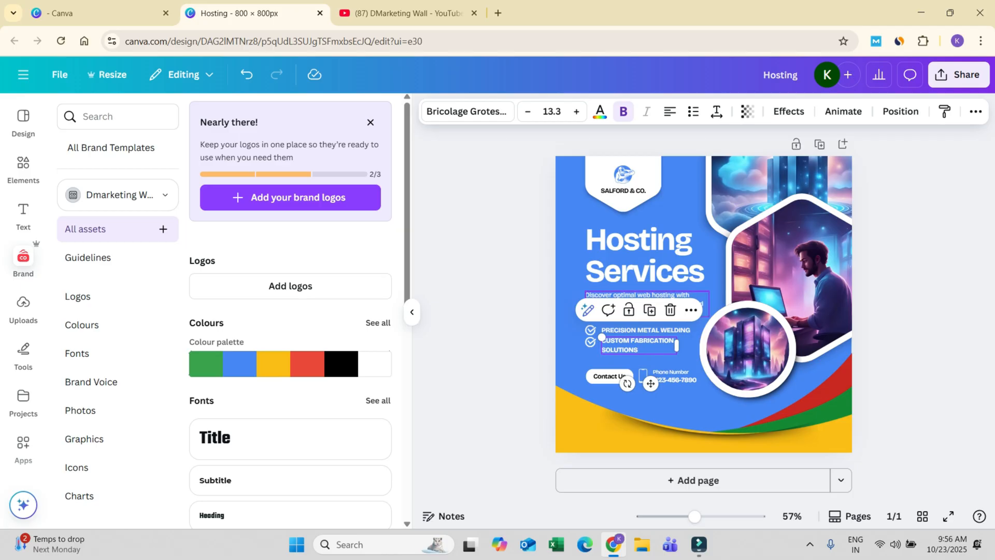
key("Escape")
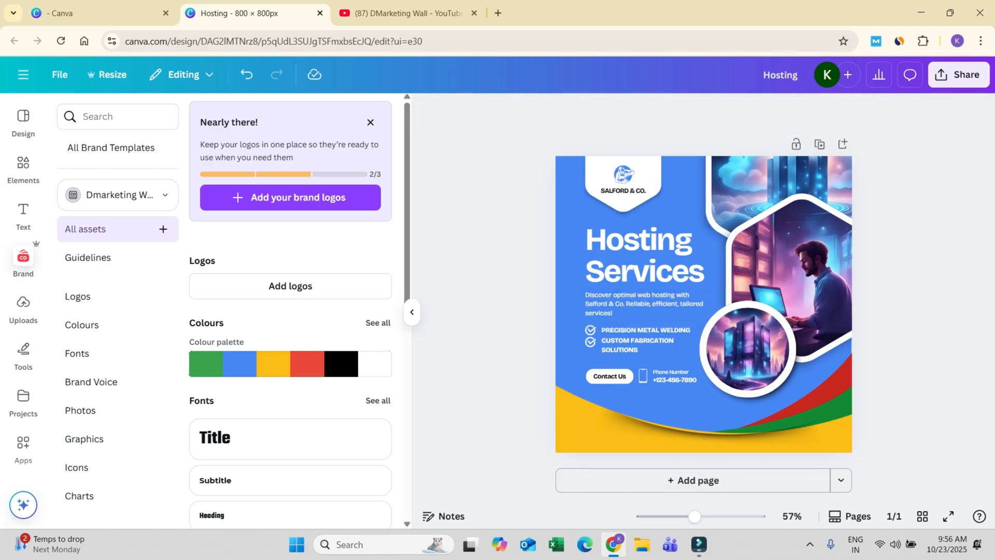
Create a new blank custom-size design of 800 × 800 px
left_click(98, 13)
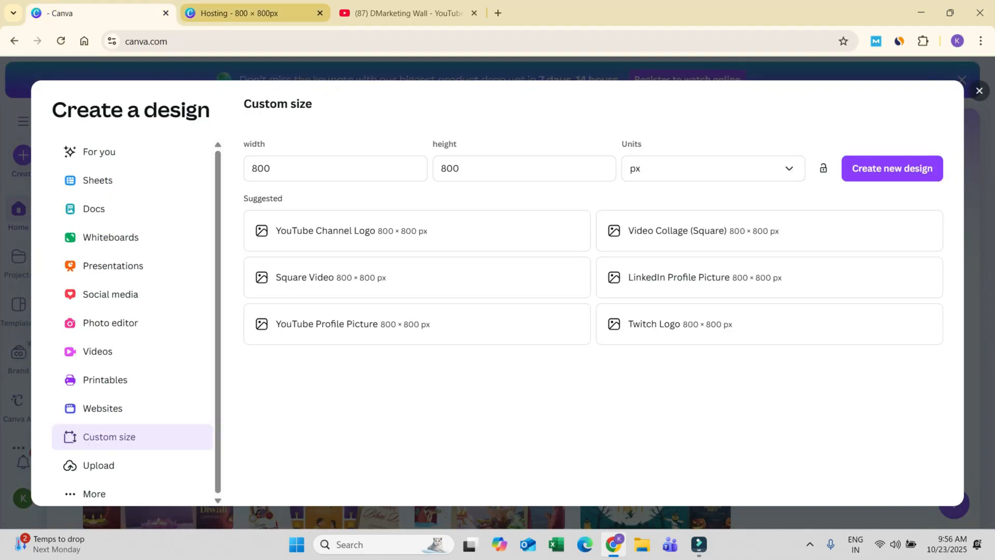
left_click(892, 169)
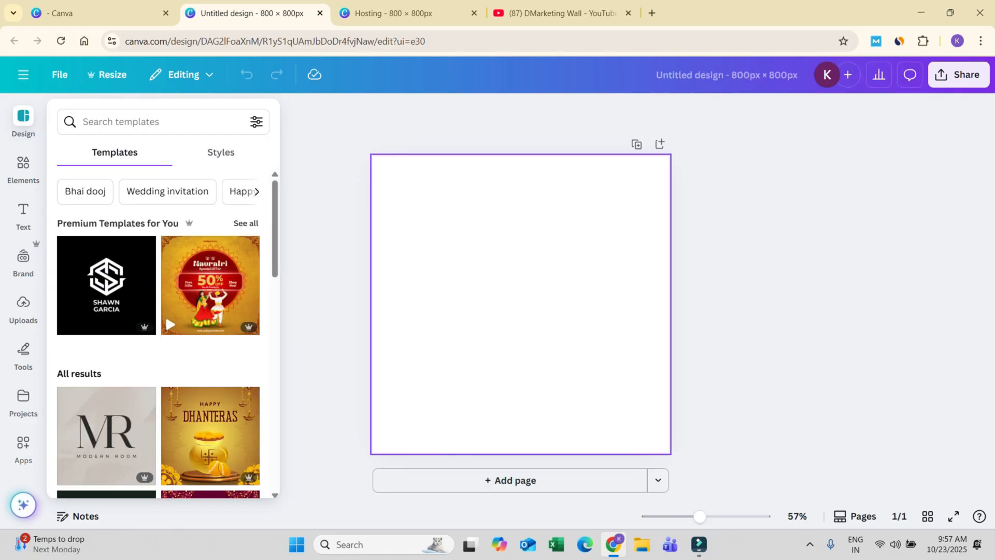
Add the uploaded green-dial watch photo with the brown strap to the blank page and remove its background
left_click(23, 309)
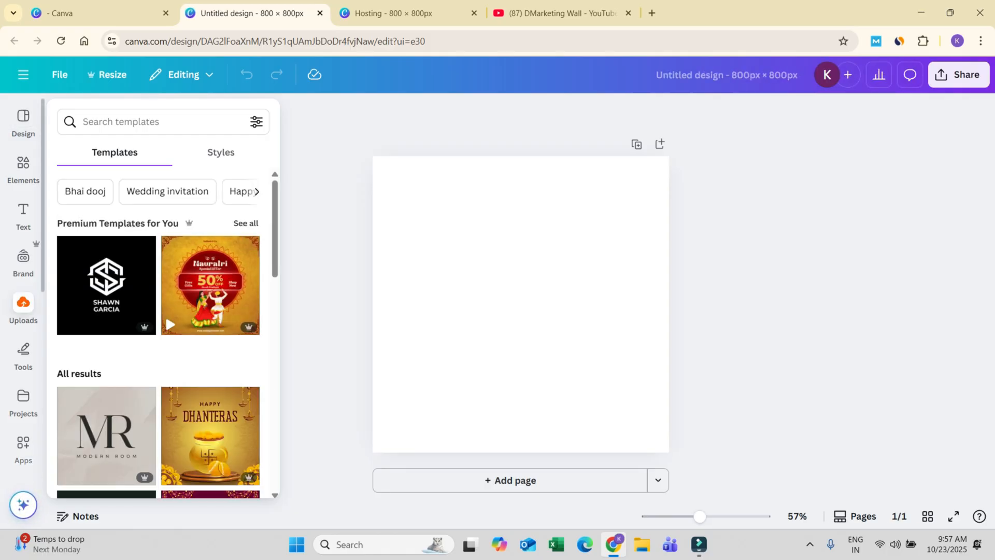
scroll(158, 384, "down", 10)
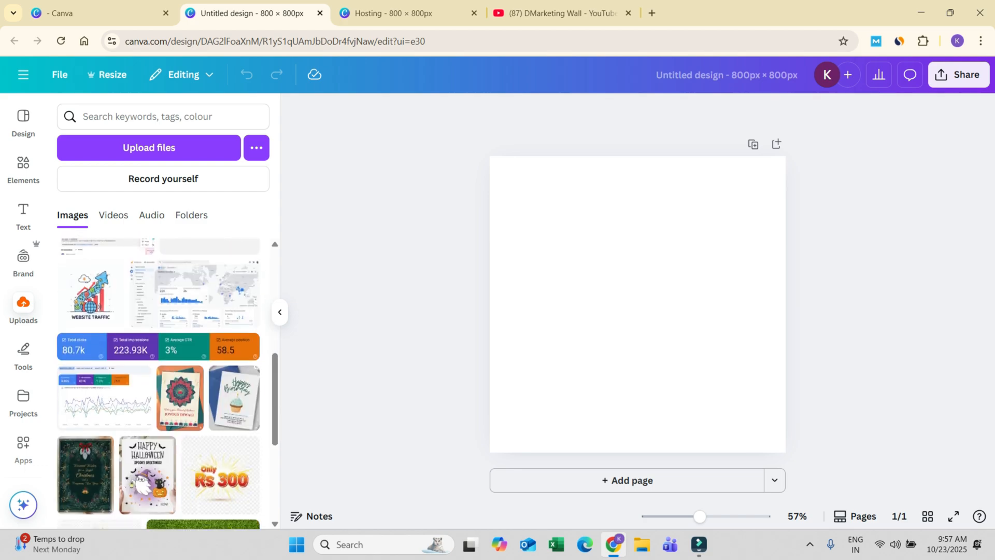
scroll(162, 247, "down", 10)
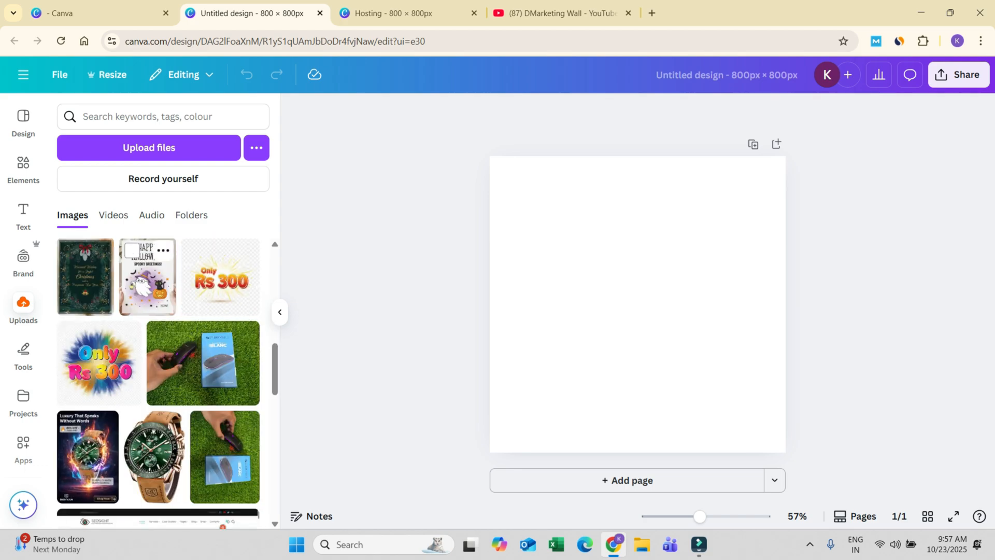
scroll(155, 332, "down", 5)
scroll(156, 331, "up", 10)
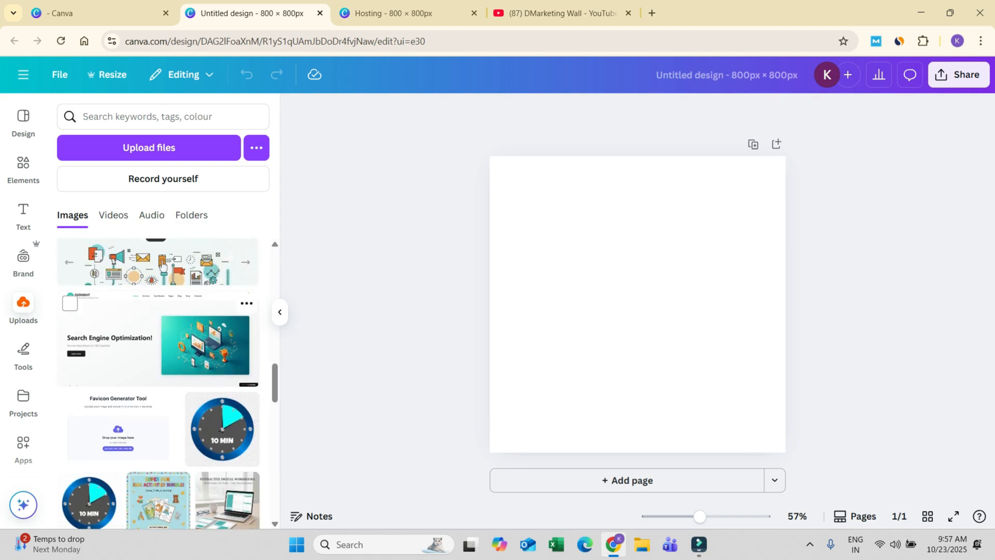
left_click(154, 332)
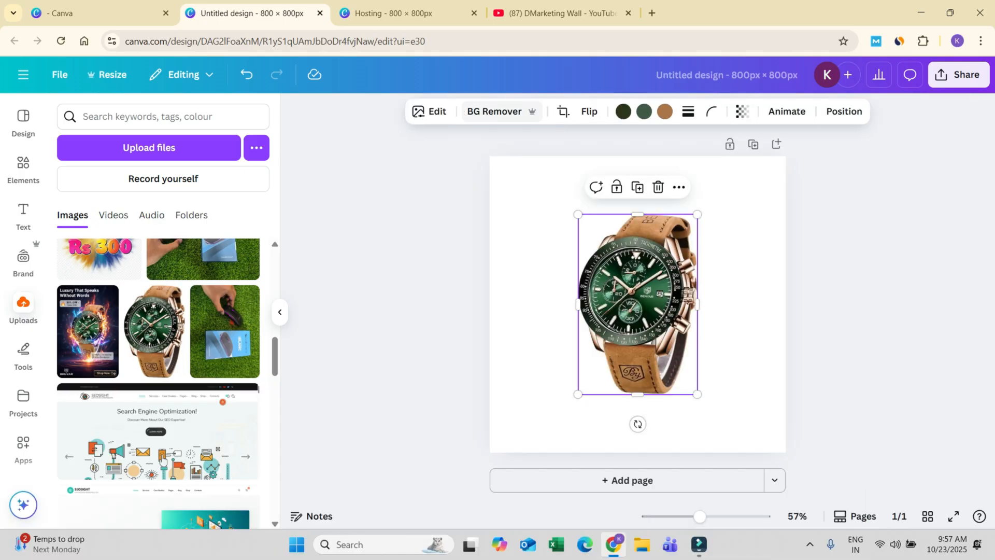
left_click(494, 111)
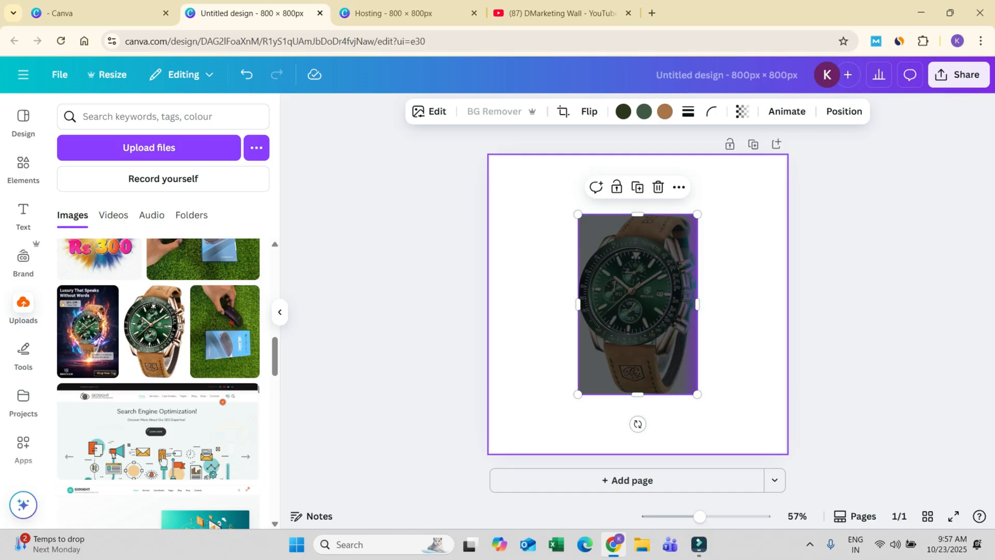
key("Escape")
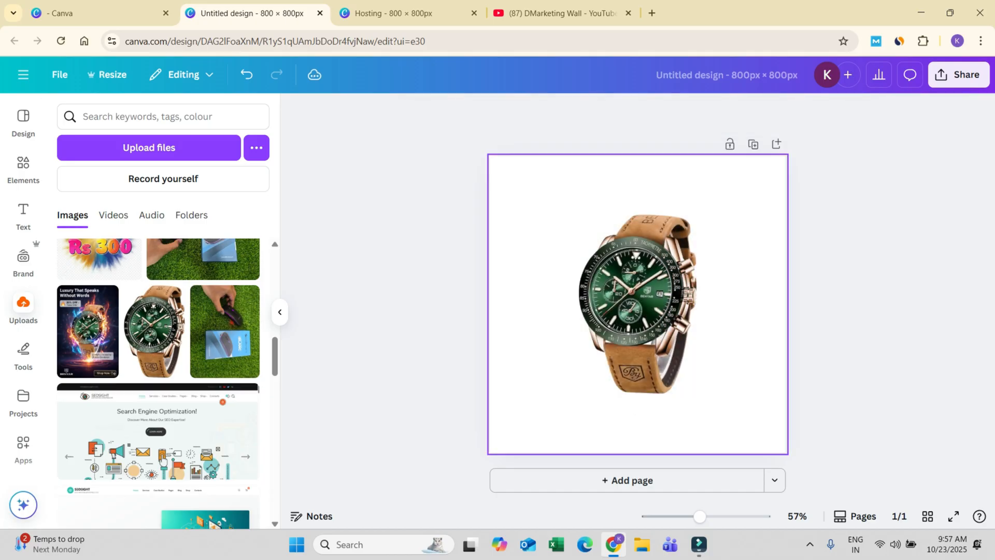
Generate a new background for the watch photo with Background Generator from the description "I need a Dark galaxy background with cosmic waves"
left_click(638, 304)
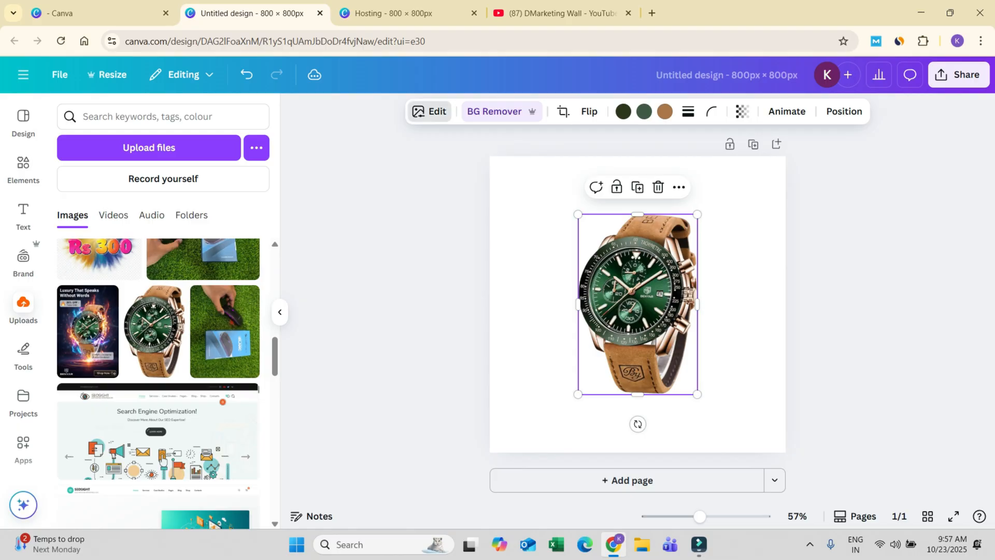
left_click(429, 111)
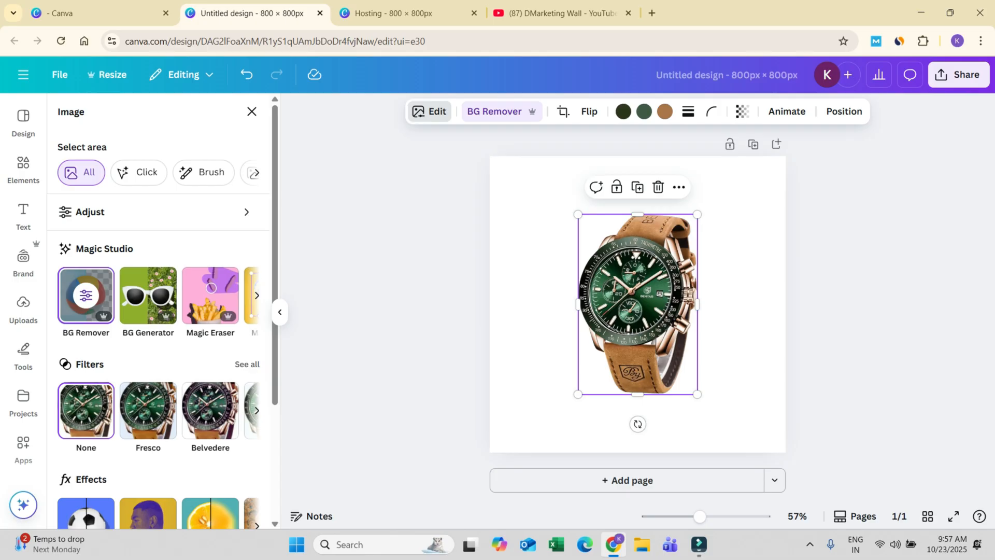
left_click(148, 295)
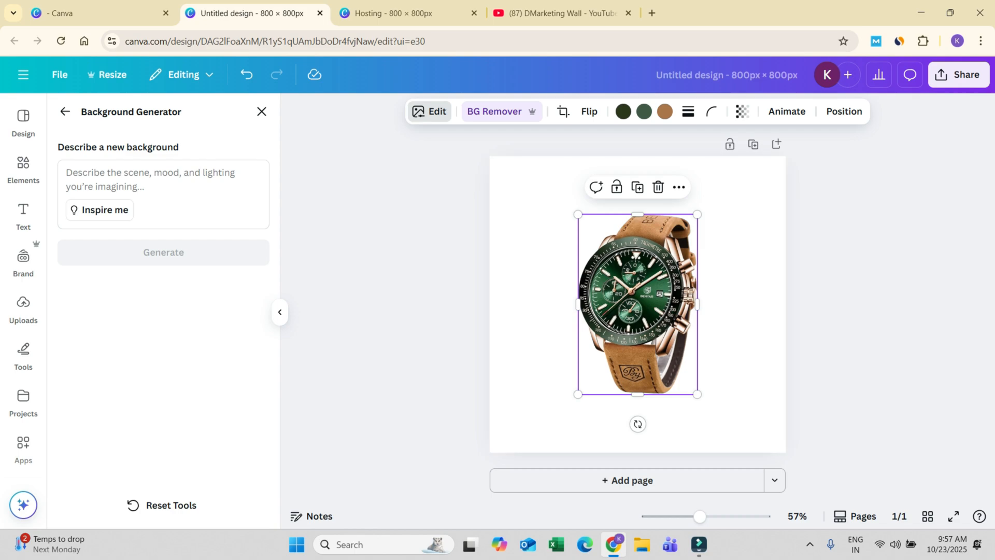
left_click(150, 180)
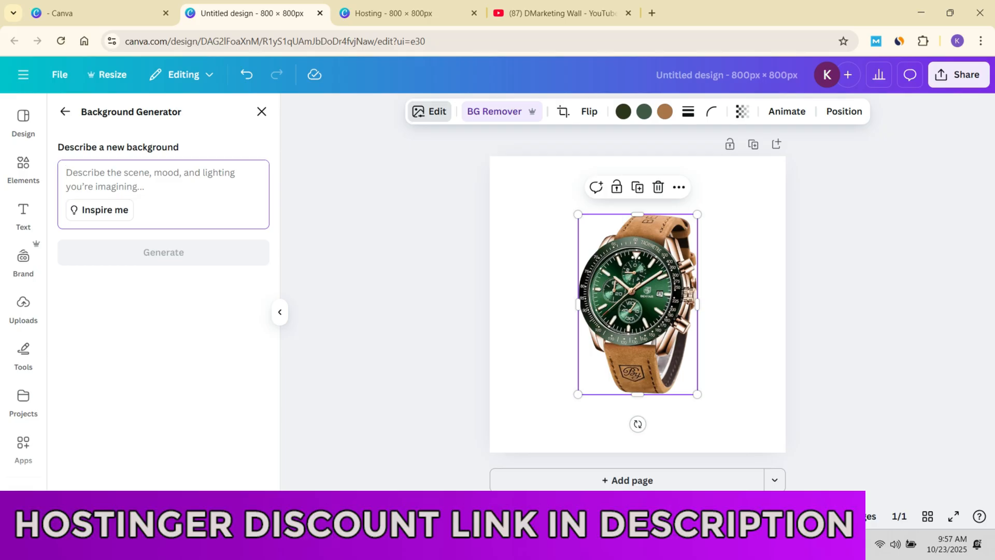
type("I")
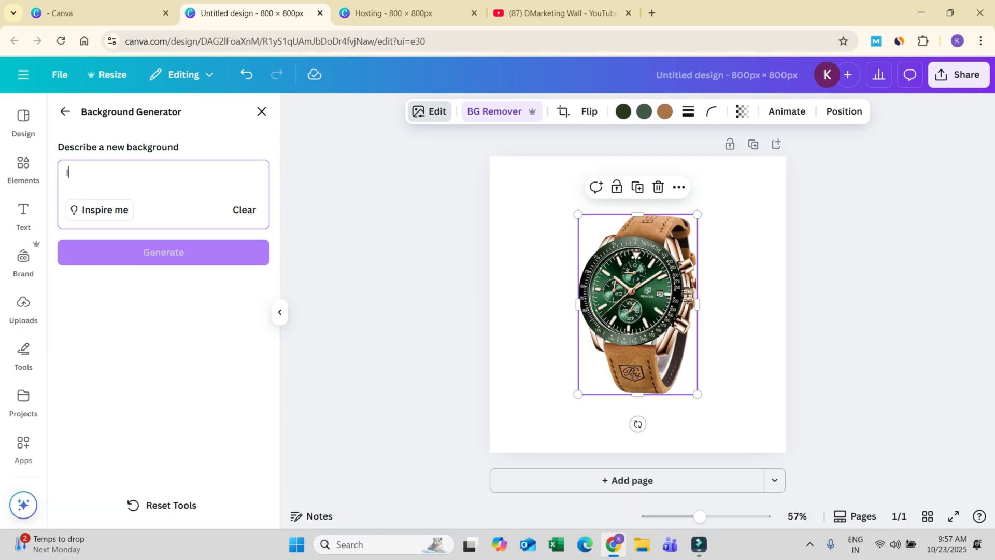
type(" need a blac")
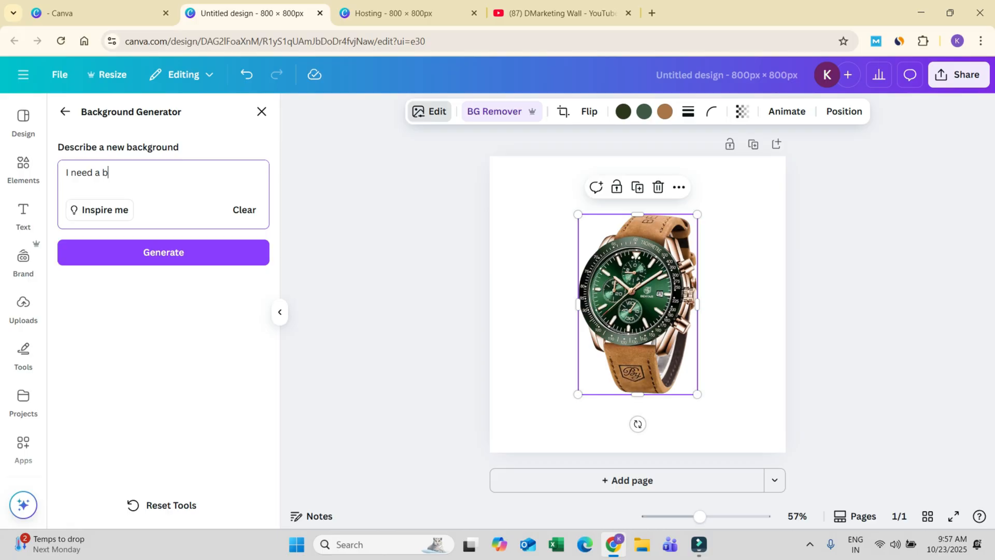
key("BackSpace")
key("BackSpace")
key("BackSpace")
key("BackSpace")
type("Darl")
key("BackSpace")
key("BackSpace")
type("k galaxy background")
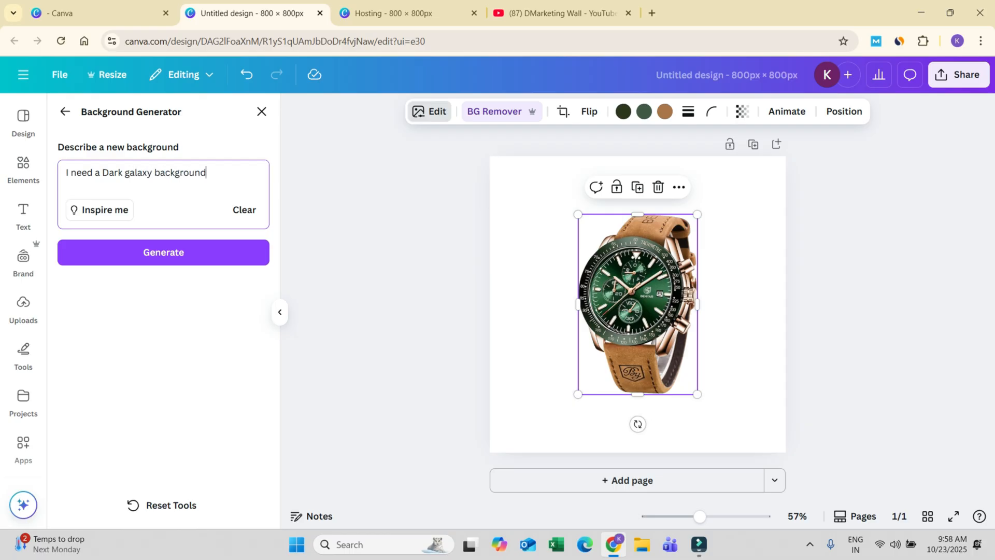
type(" with cosmic waves")
left_click(164, 252)
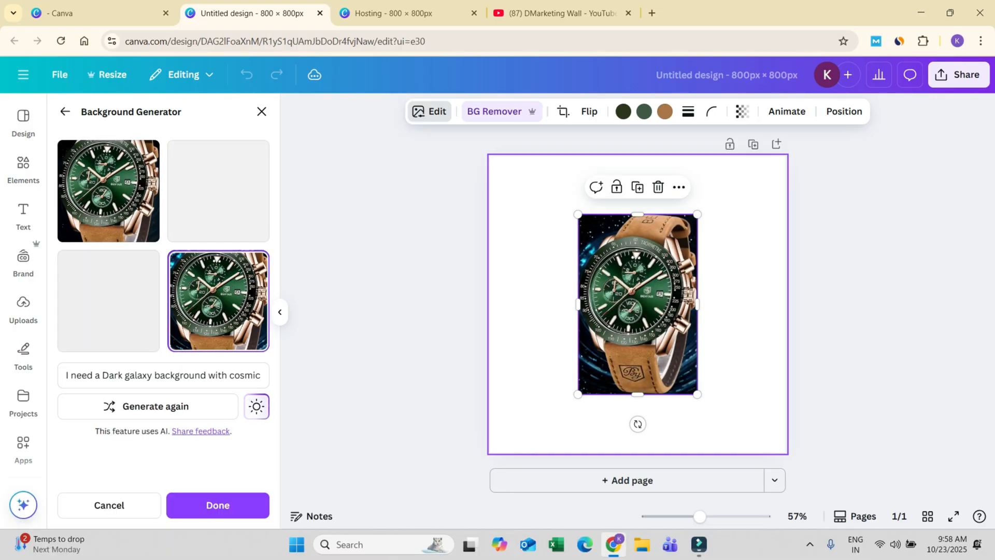
left_click(742, 332)
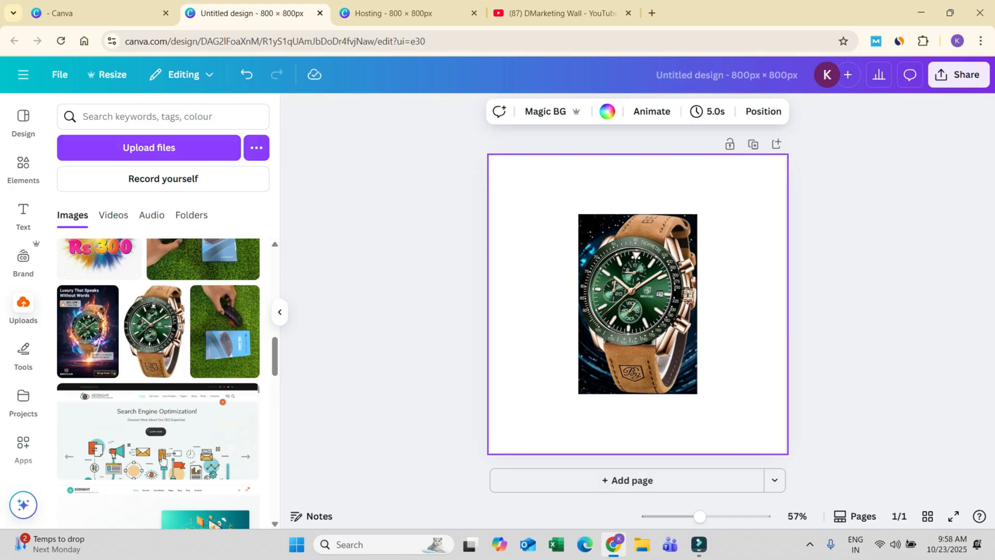
left_click(638, 304)
key("Escape")
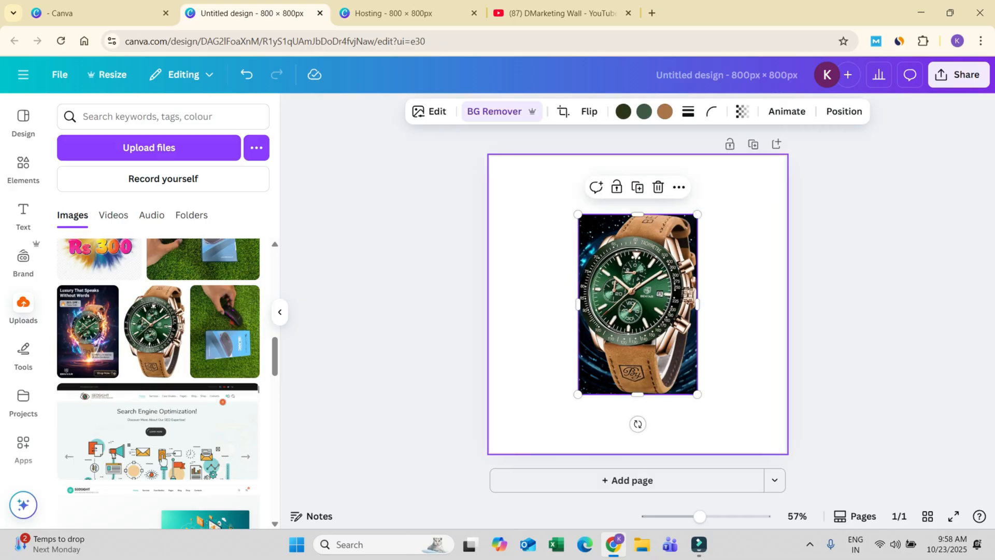
left_click(638, 304)
left_click(843, 306)
left_click(658, 305)
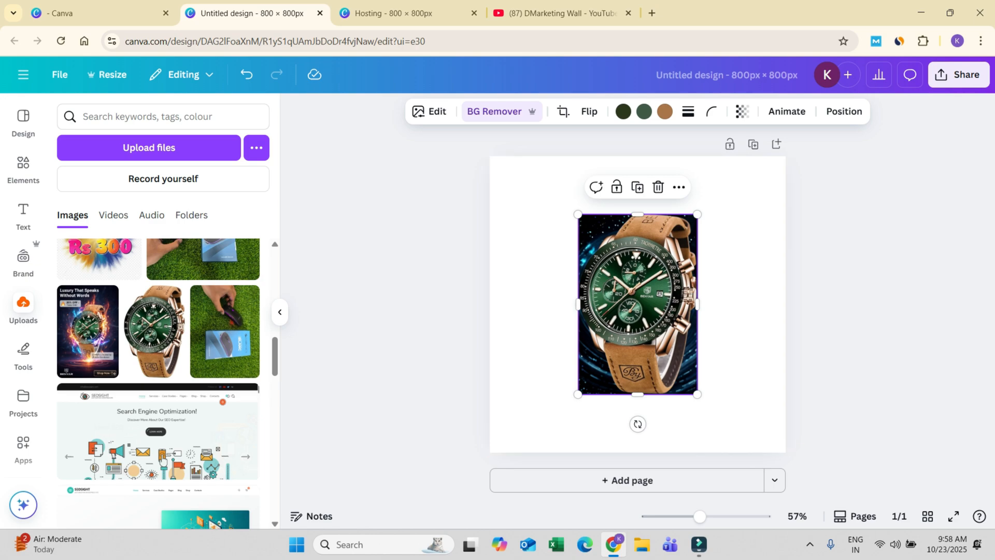
key("Escape")
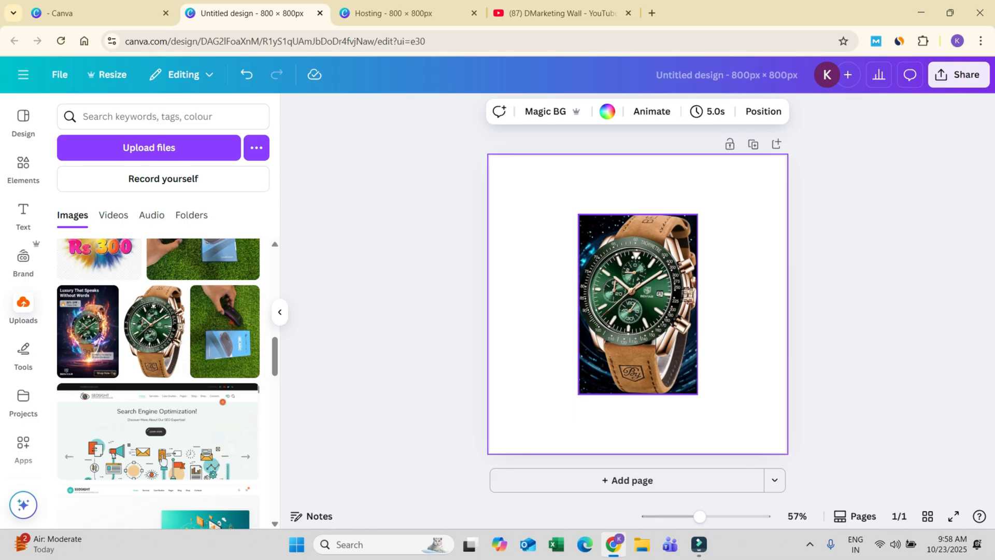
Enlarge the watch image to about 425 × 643 px so that it reaches the page's upper edge
left_click(637, 304)
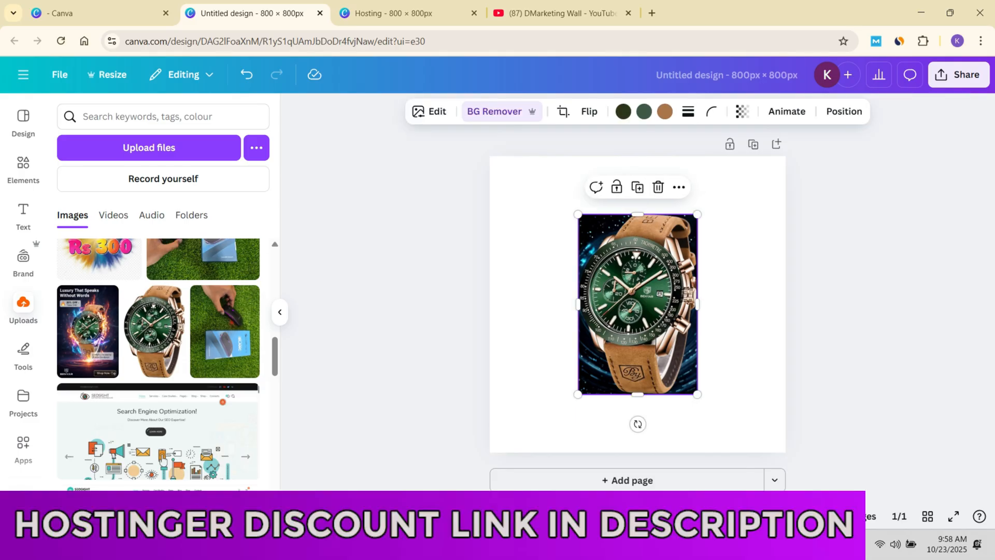
left_click_drag(578, 214, 540, 156)
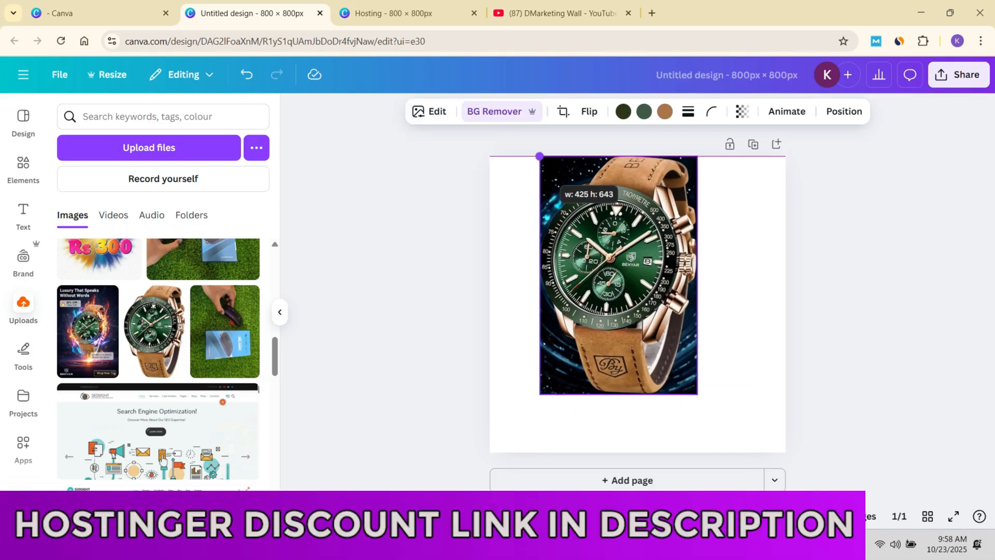